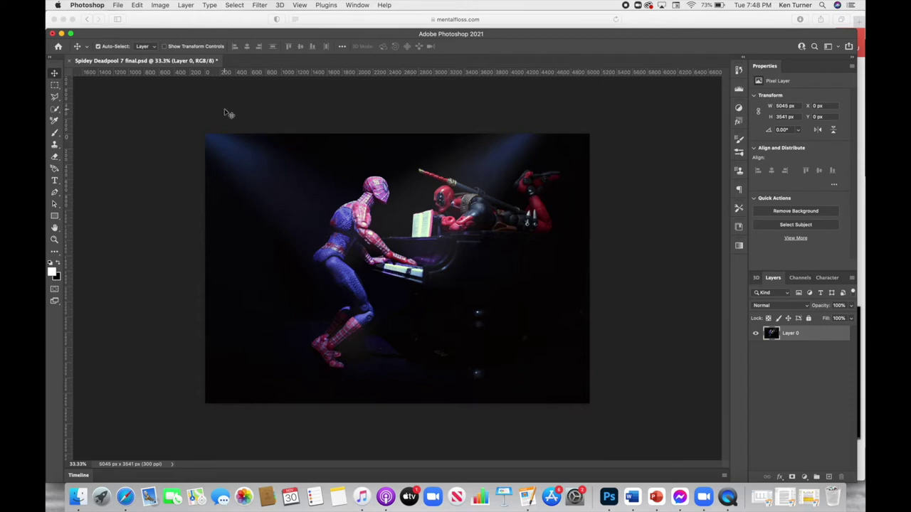
Enlarge the canvas to 5245 pixels wide and 4841 pixels high, keeping the picture anchored at the centre
left_click(161, 5)
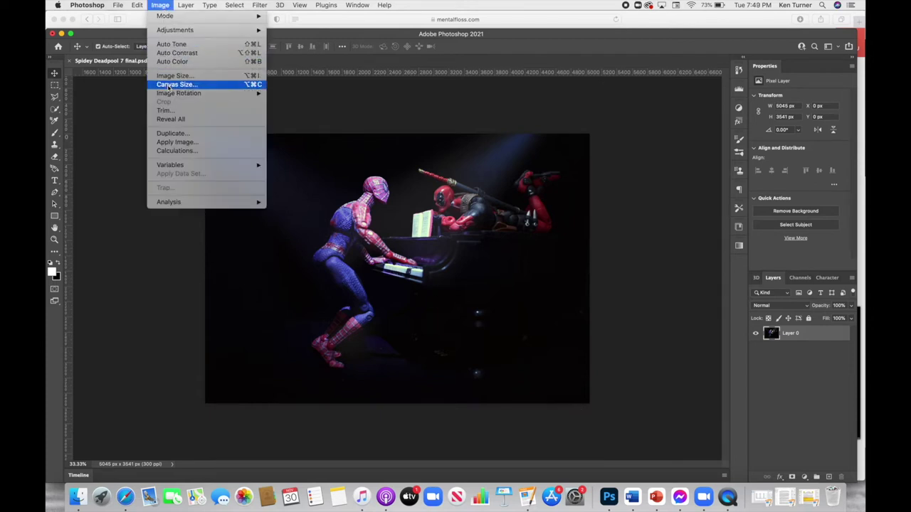
left_click(176, 84)
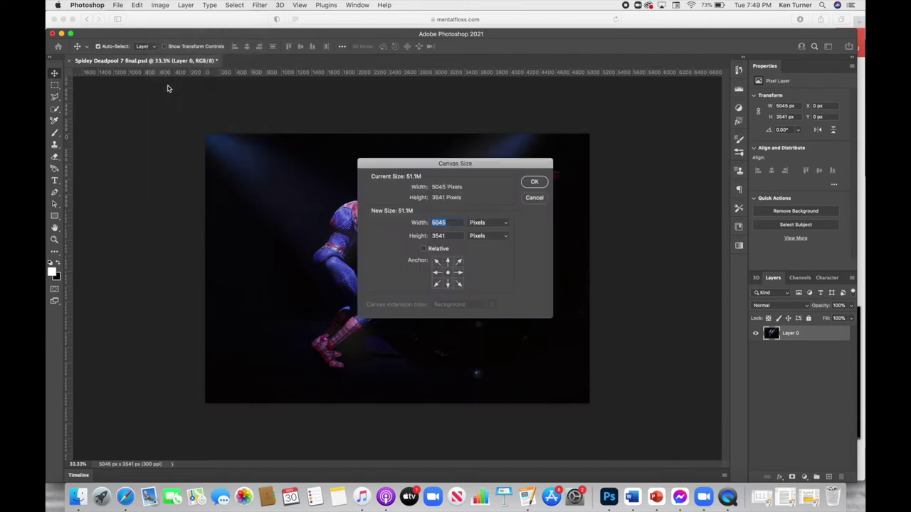
left_click(496, 225)
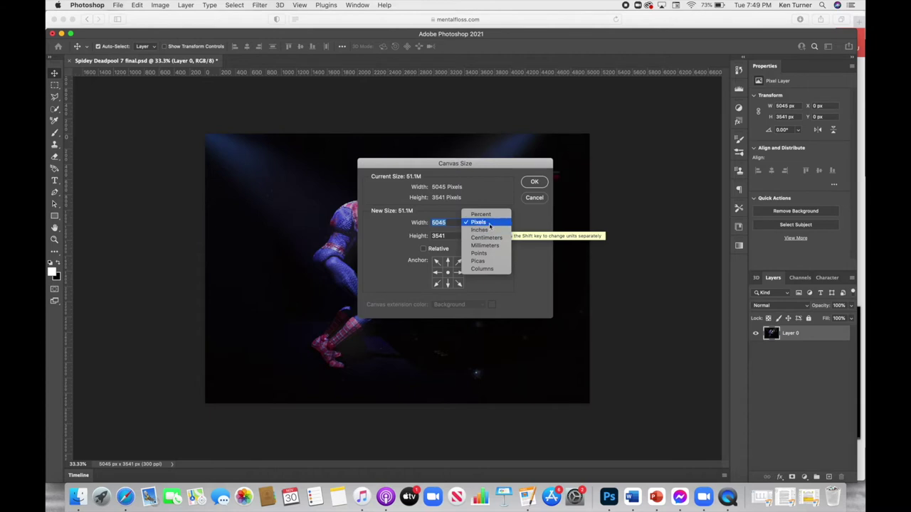
left_click(490, 223)
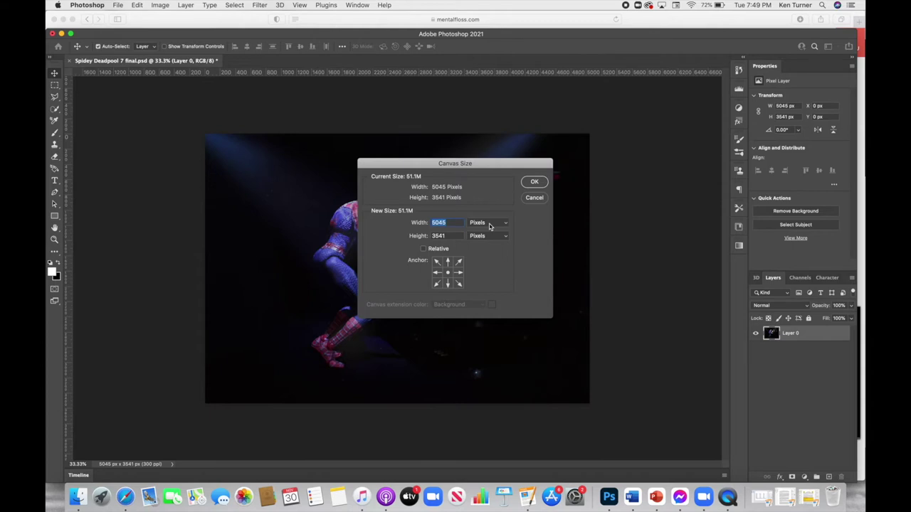
left_click(439, 223)
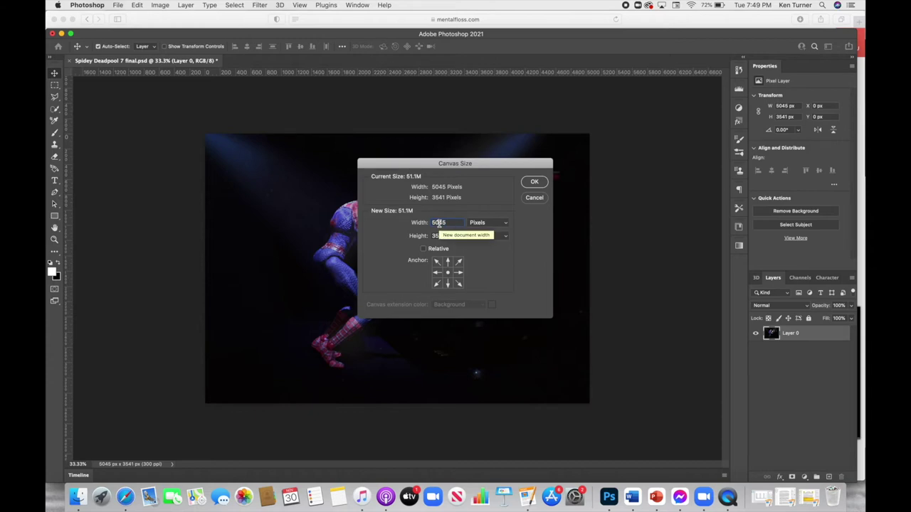
key("BackSpace")
type("2")
left_click(437, 235)
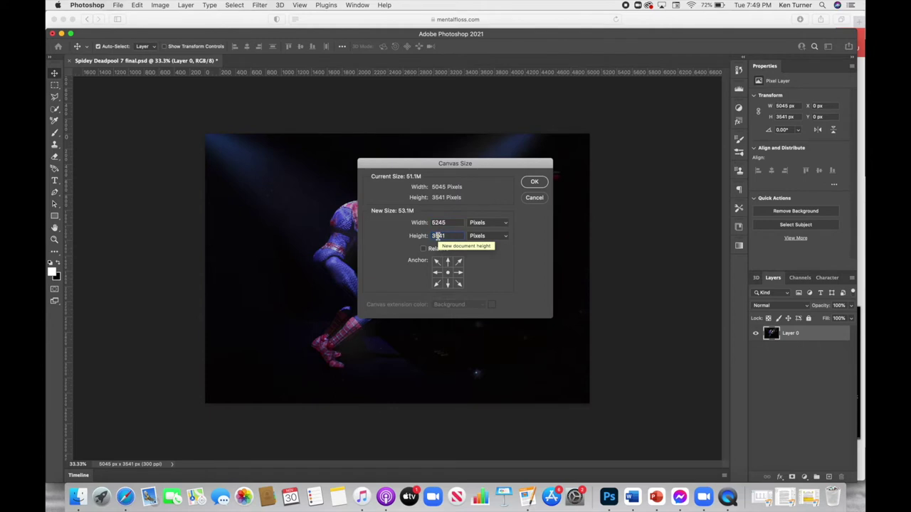
key("BackSpace")
key("BackSpace")
type("48")
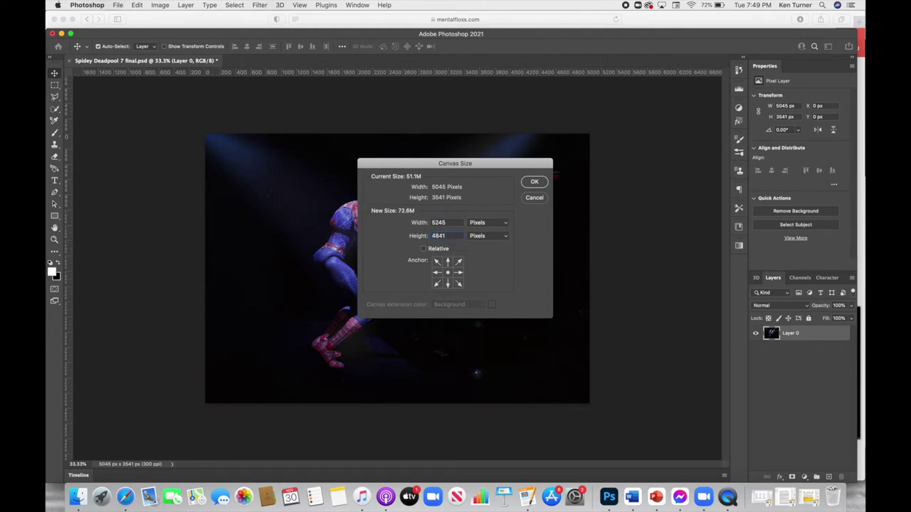
left_click(535, 182)
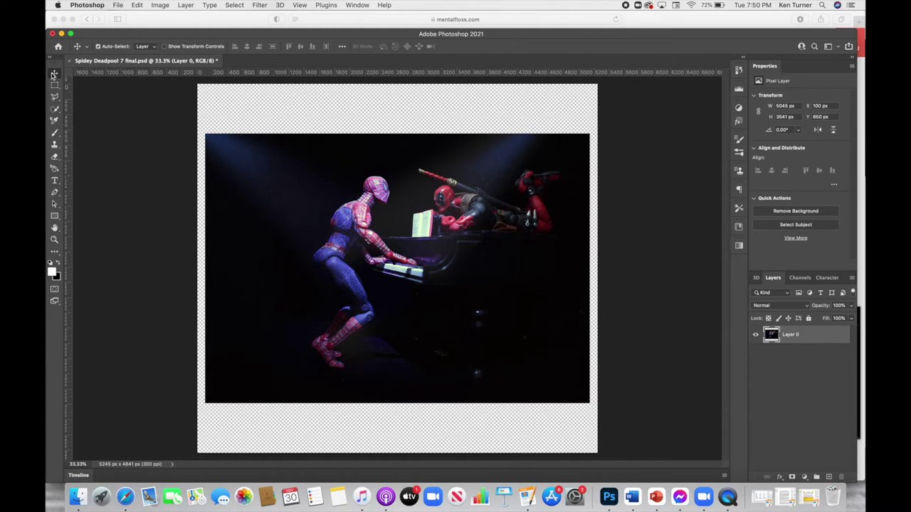
Move the picture down to leave a narrow border beneath it, and fill the transparent area with white using the Paint Bucket
left_click_drag(393, 181, 395, 225)
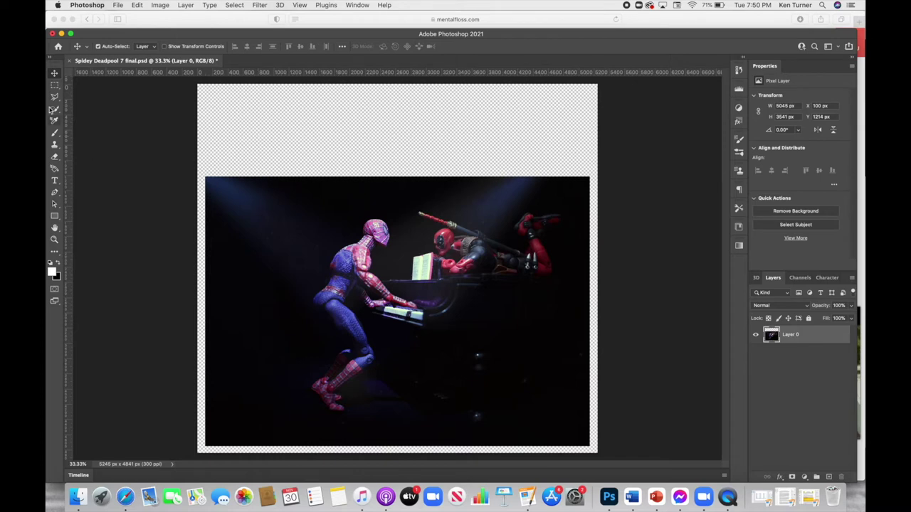
left_click(55, 254)
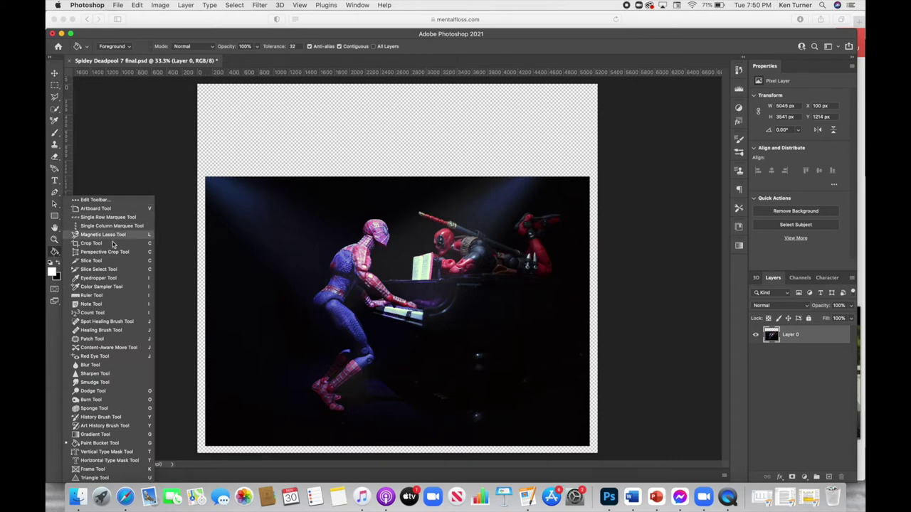
left_click(85, 444)
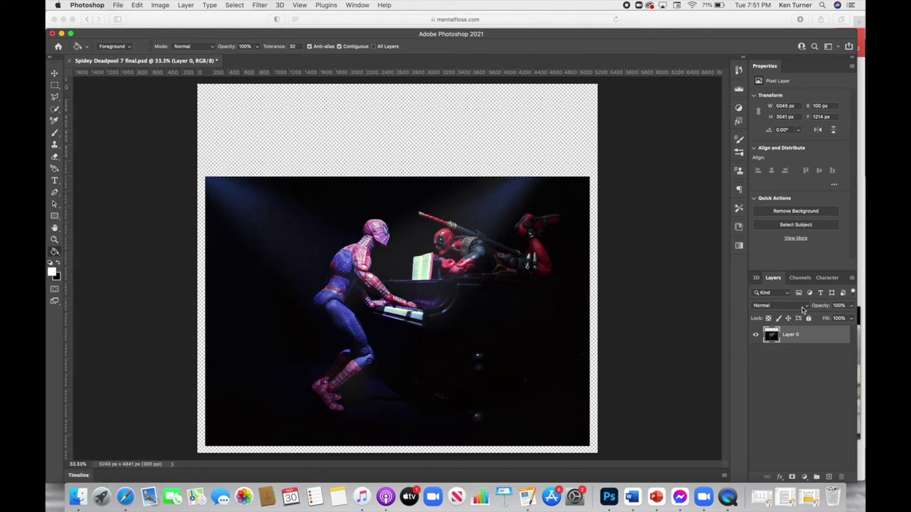
left_click(568, 120)
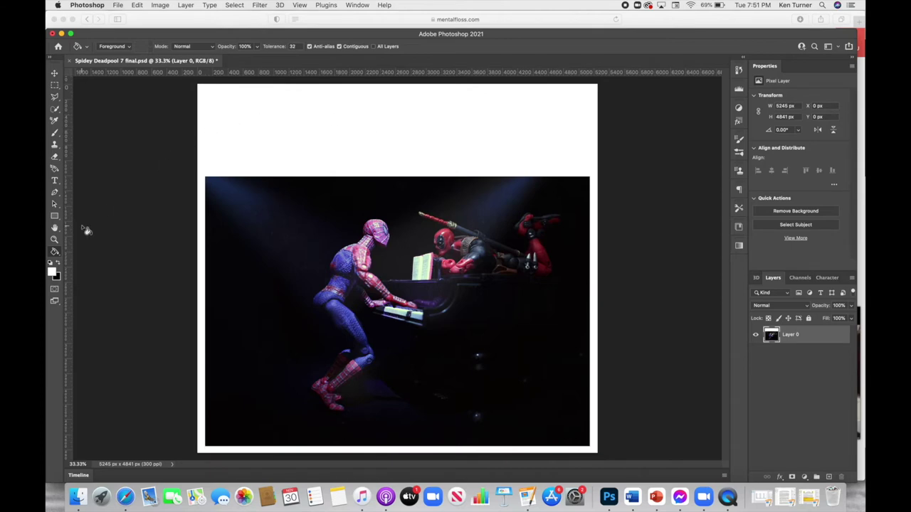
left_click(51, 274)
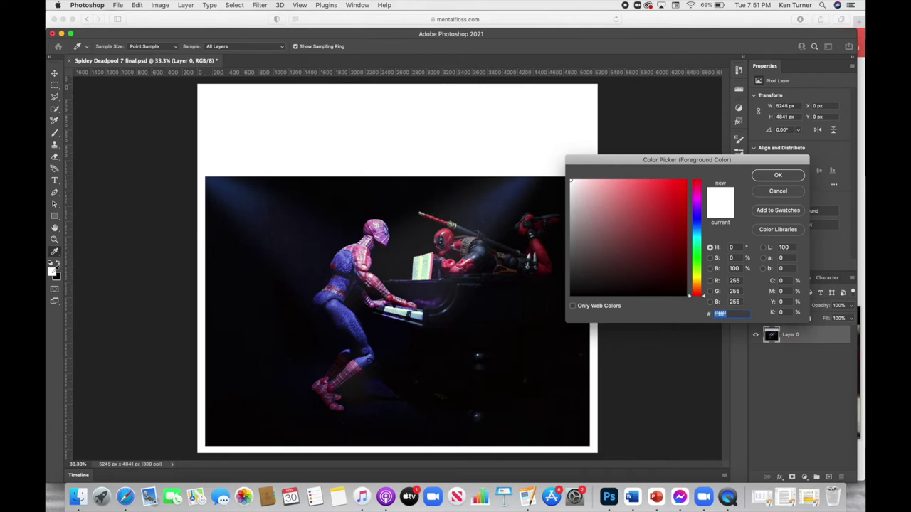
key("Return")
key("g")
left_click(60, 265)
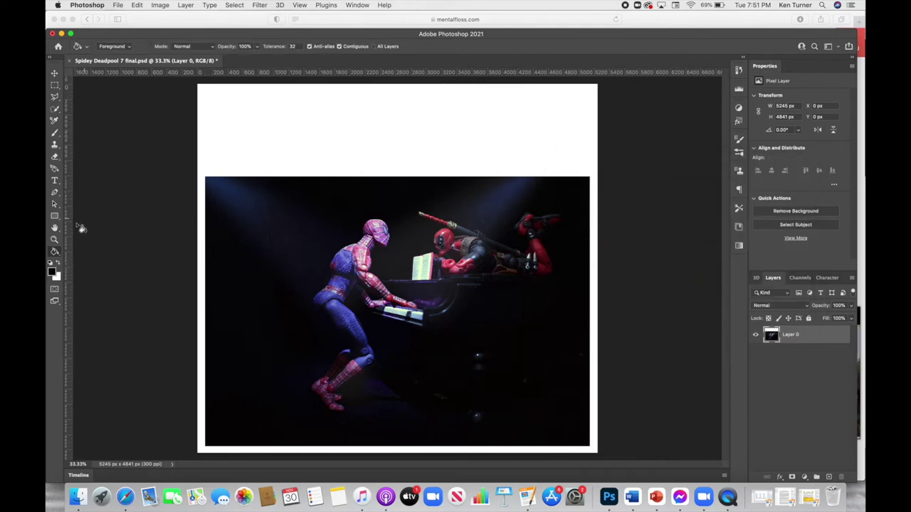
left_click(59, 265)
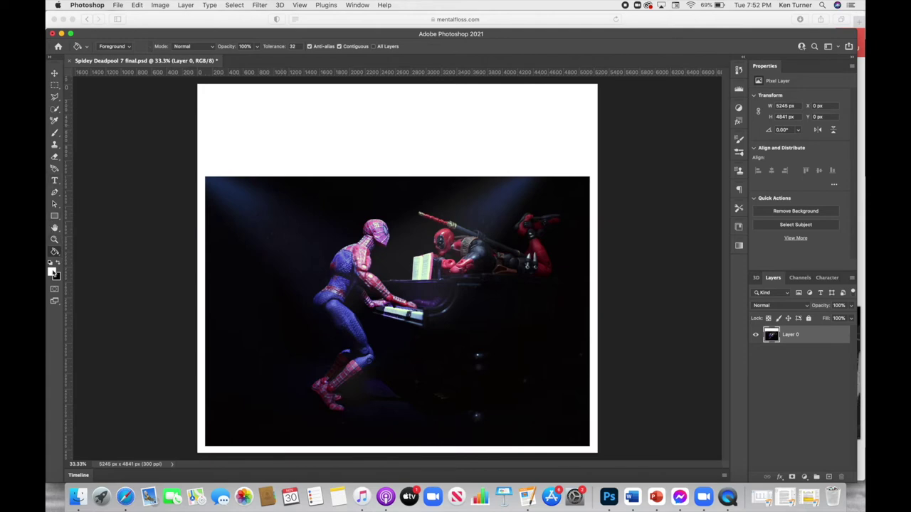
left_click(52, 270)
mouse_move(613, 186)
left_mouse_down()
mouse_move(644, 194)
mouse_move(554, 175)
left_mouse_up()
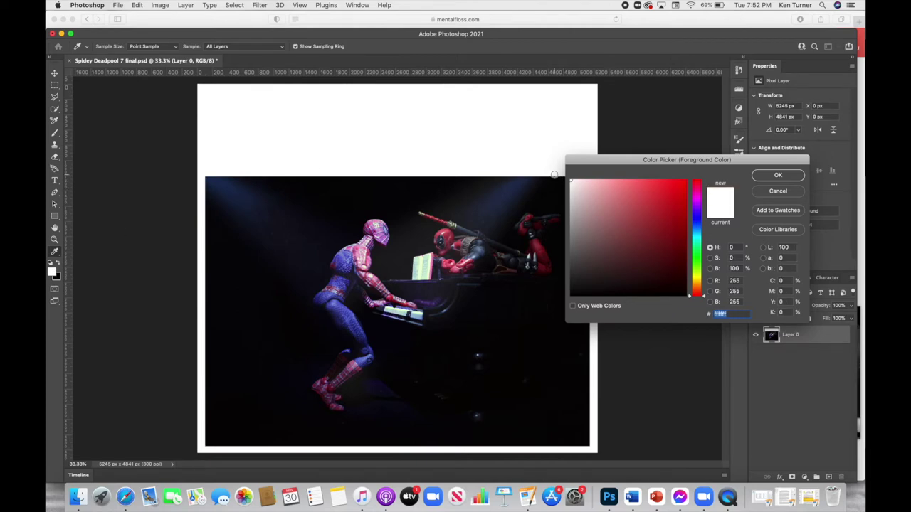
left_click(776, 175)
key("g")
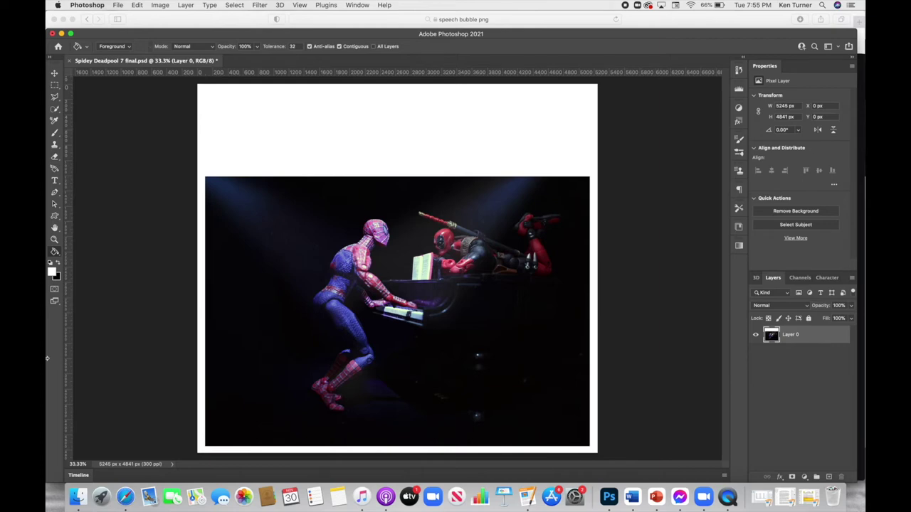
Open the speech bubble image from the Downloads folder in Photoshop
left_click(77, 496)
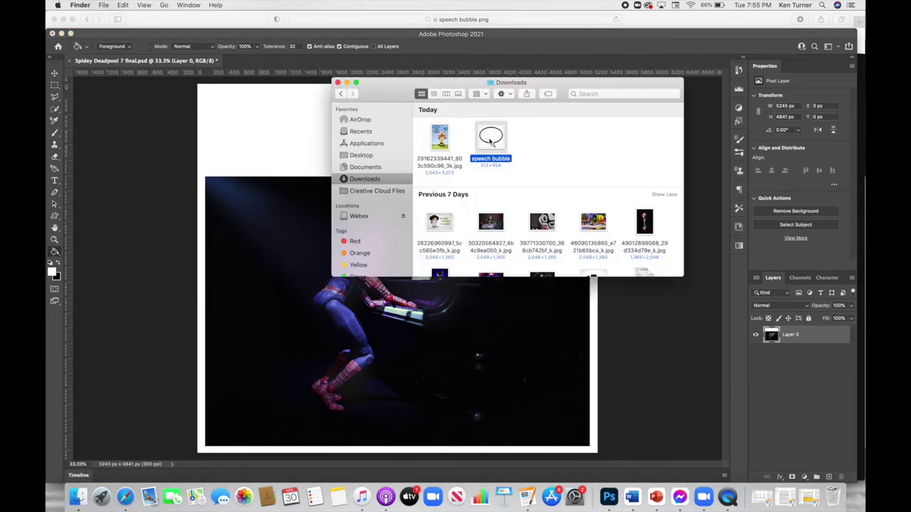
right_click(491, 136)
mouse_move(548, 150)
left_click(654, 185)
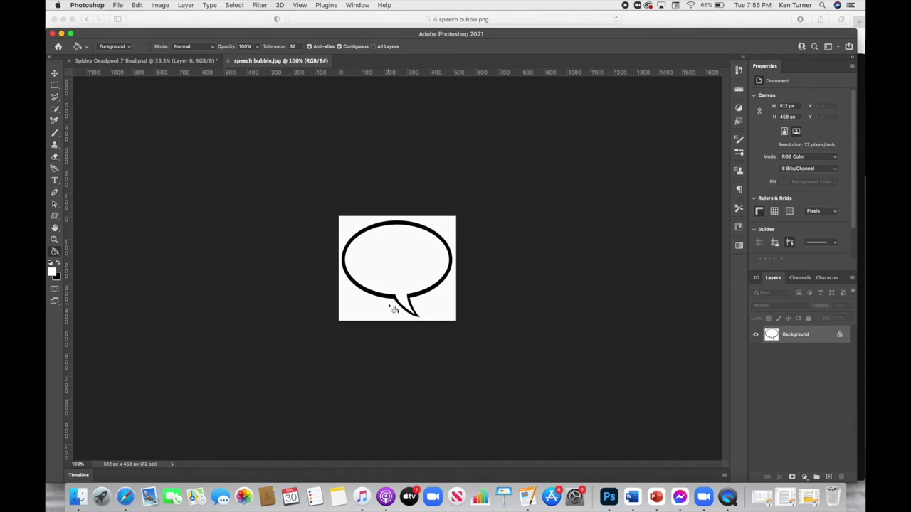
Select the whole speech bubble with the Quick Selection tool and refine the selection in Select and Mask with Smart Radius
left_click(56, 108)
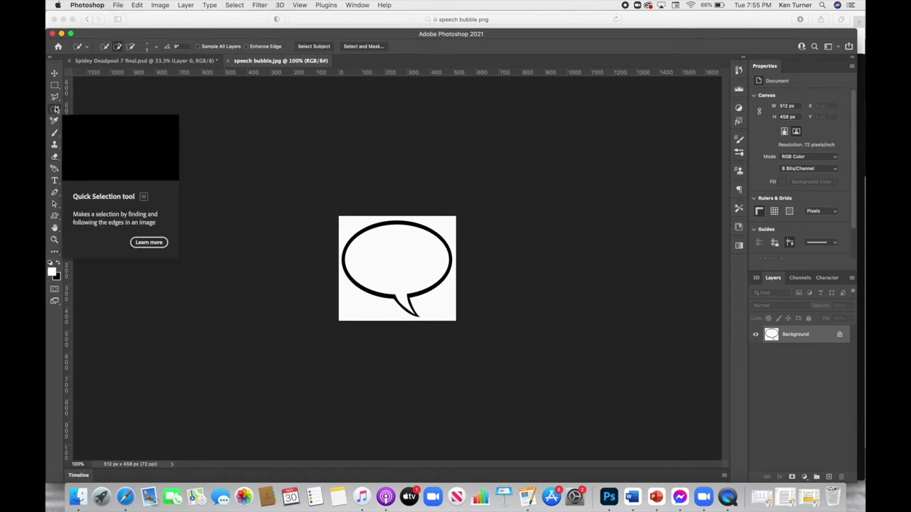
mouse_move(412, 298)
left_mouse_down()
mouse_move(434, 283)
mouse_move(438, 251)
left_mouse_up()
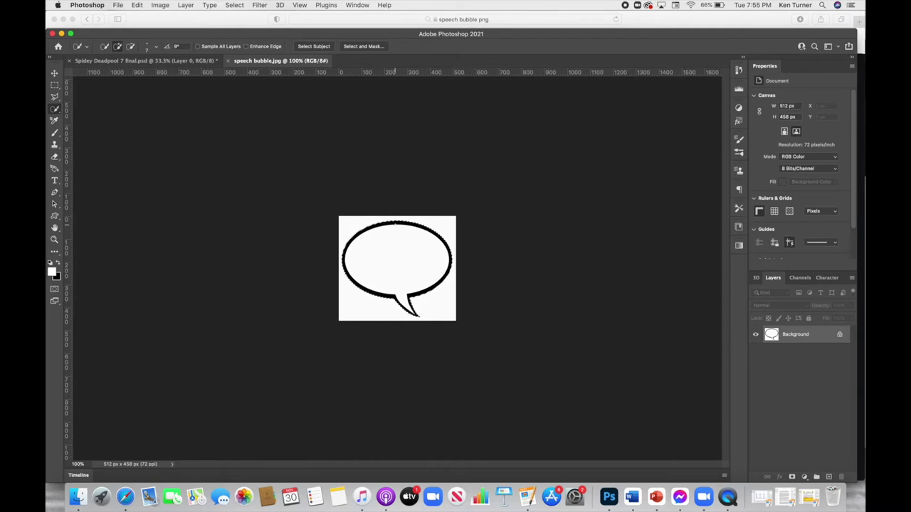
left_click(364, 47)
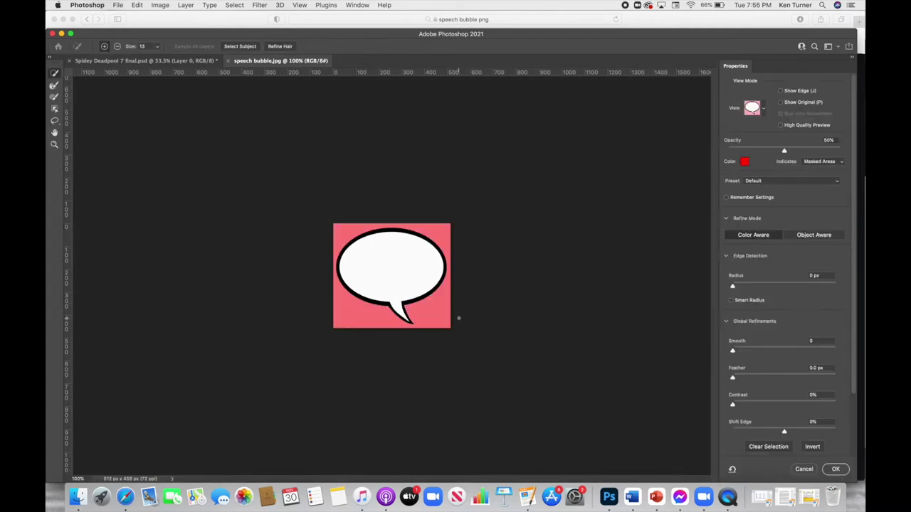
key("super+equal")
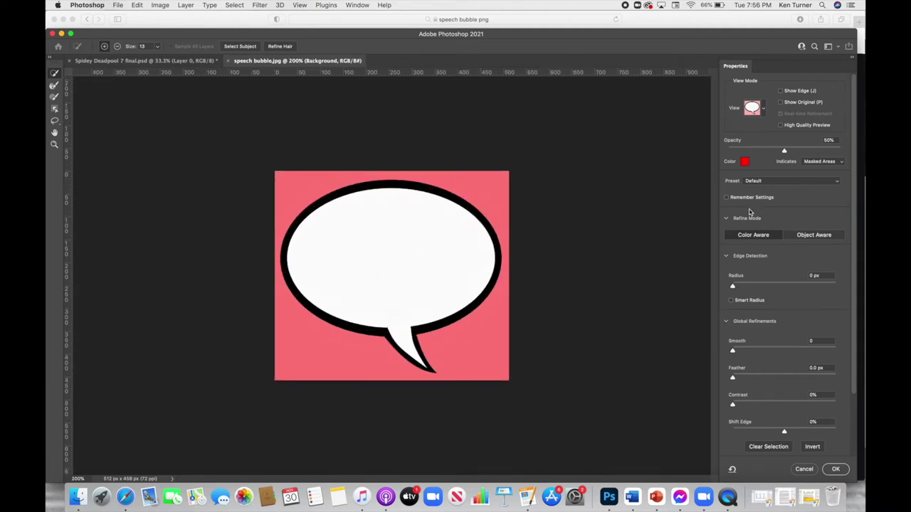
left_click(731, 300)
left_click(836, 469)
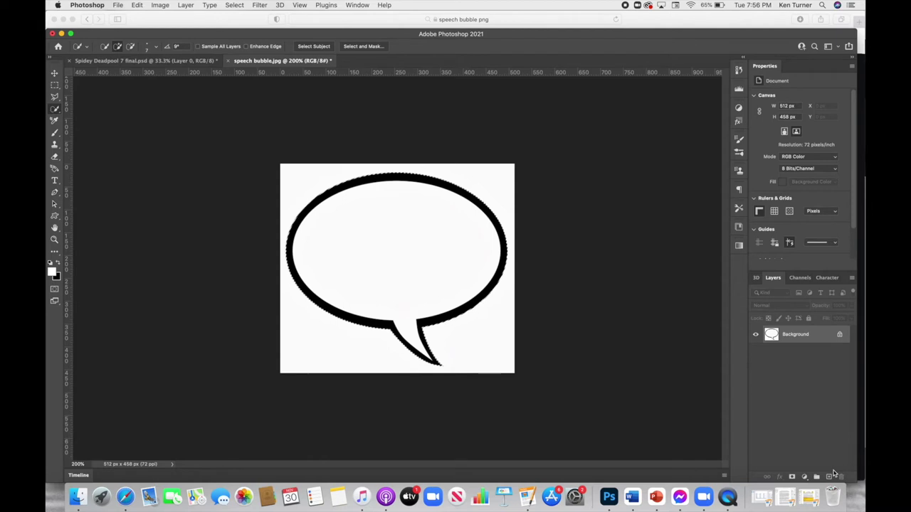
Paste the speech bubble into Spidey Deadpool 7 final.psd and move it to the dark area up and left of Spider-Man's head
left_click(132, 61)
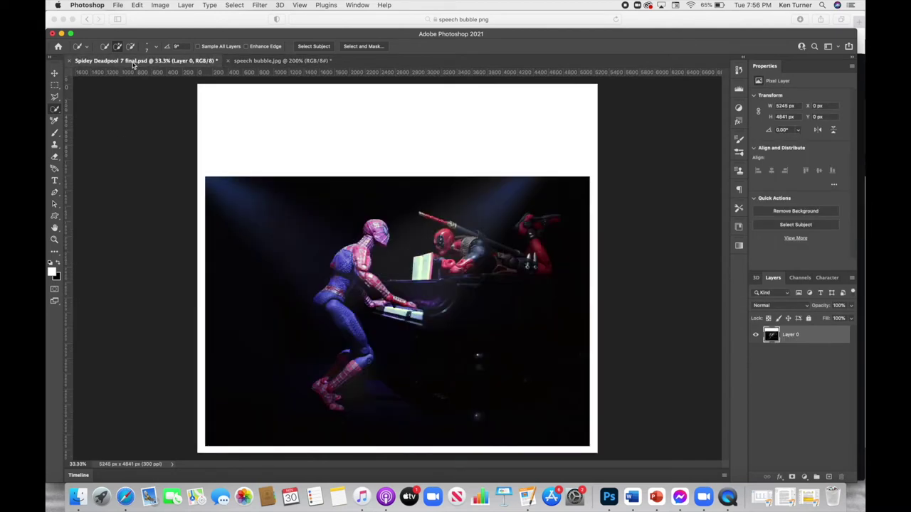
key("super+v")
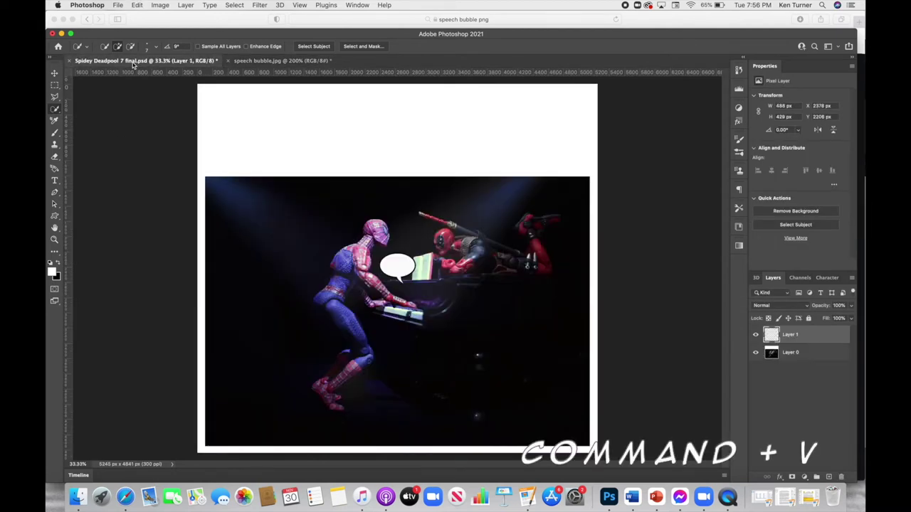
left_click(55, 73)
left_click_drag(397, 266, 281, 207)
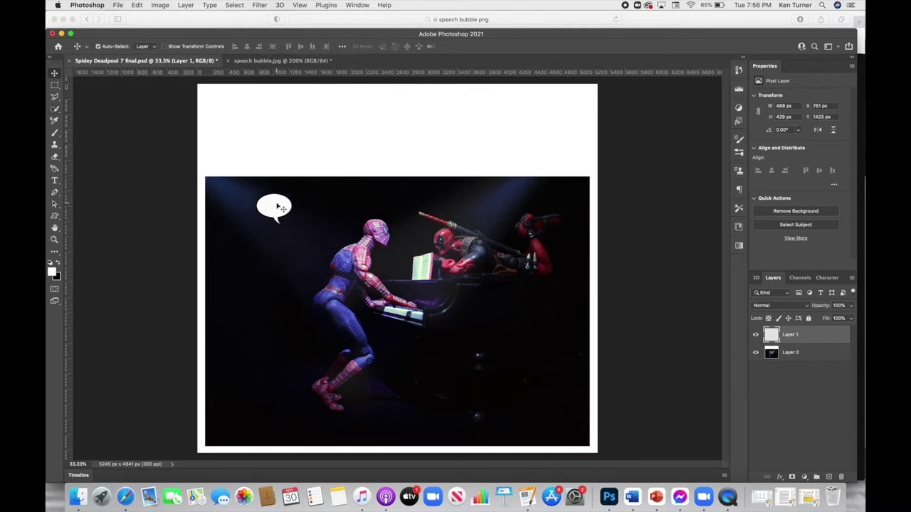
Scale the speech bubble to about 1714 by 1058 px and place it just above and left of Spider-Man's head
key("super+t")
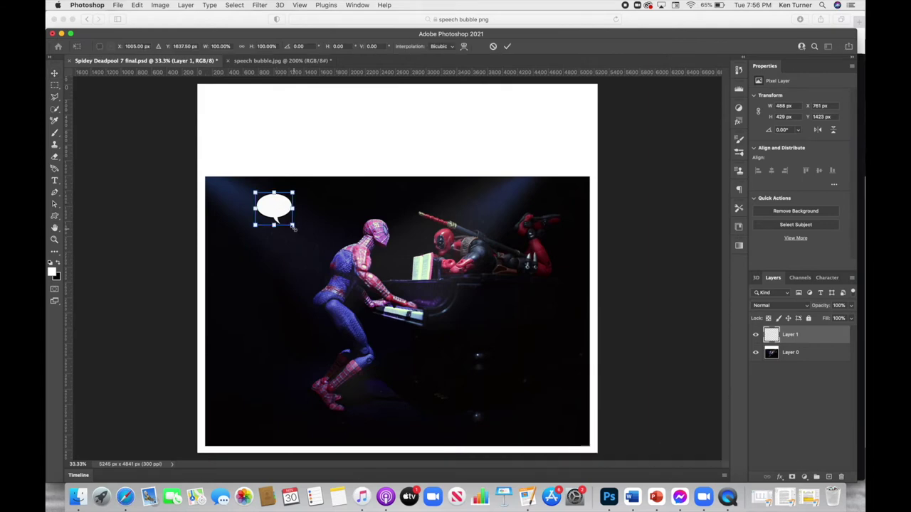
left_click_drag(293, 226, 346, 272)
left_click_drag(254, 232, 216, 232)
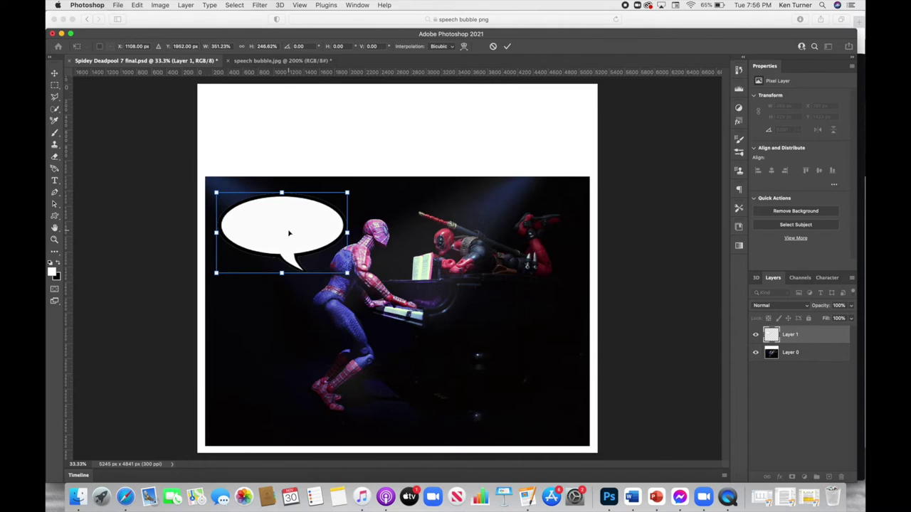
left_click_drag(289, 234, 291, 223)
key("Return")
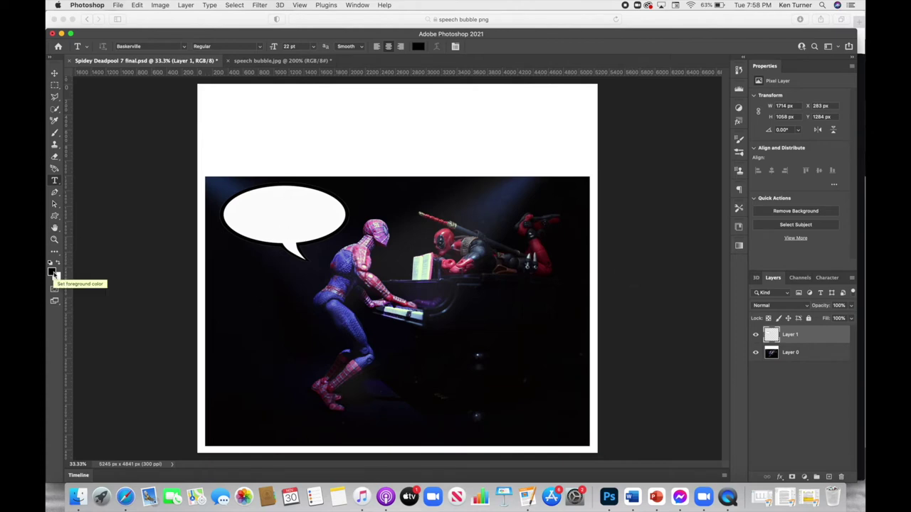
Add the black text "HOLD ME CLOSER TINY DEADPOOL" in the white area and move it to just above the speech bubble
left_click(56, 182)
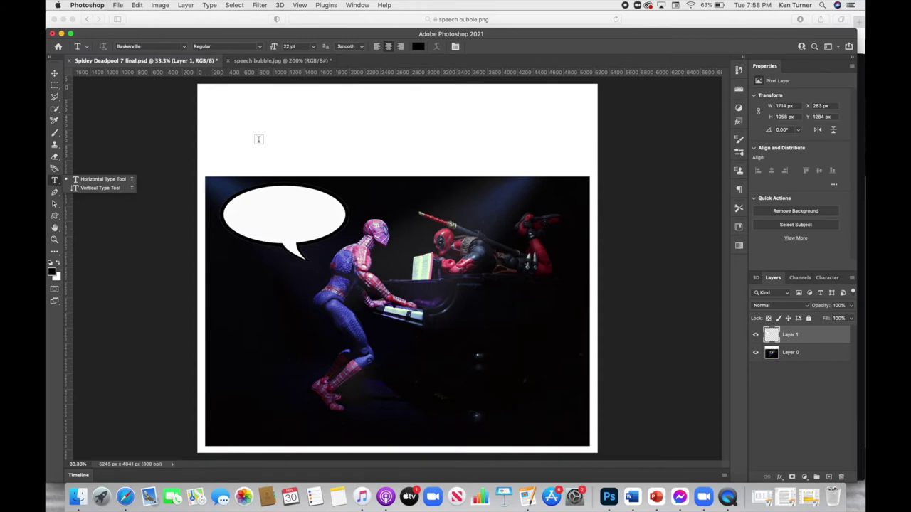
left_click(259, 140)
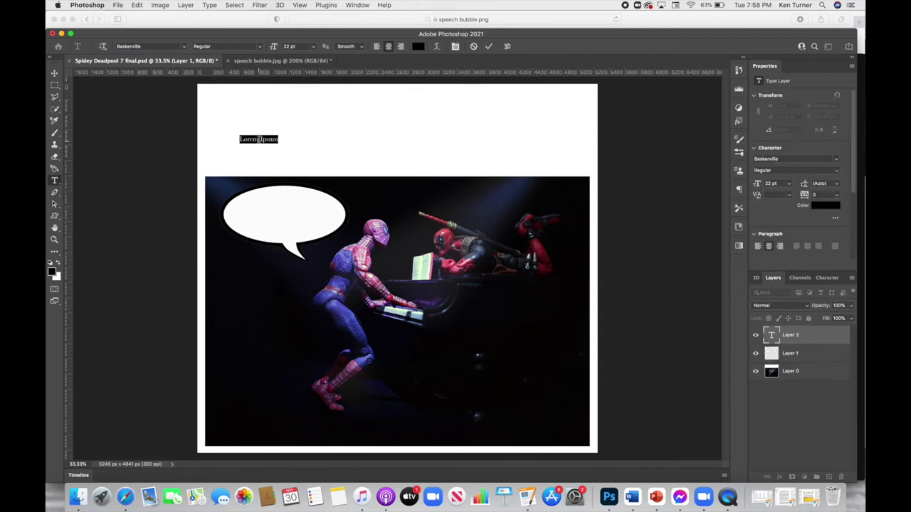
type("HOLD ME CLOSER TINY DEADPOOL")
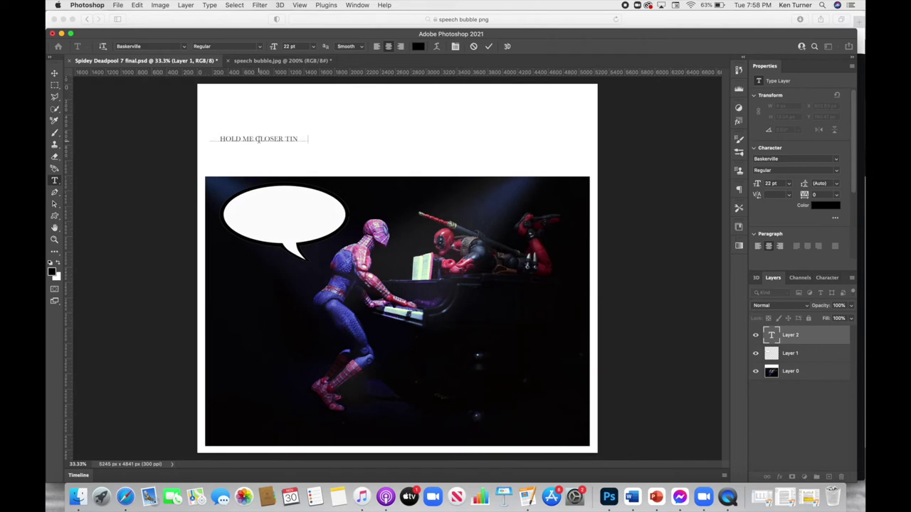
left_click(54, 73)
left_click_drag(270, 144, 295, 158)
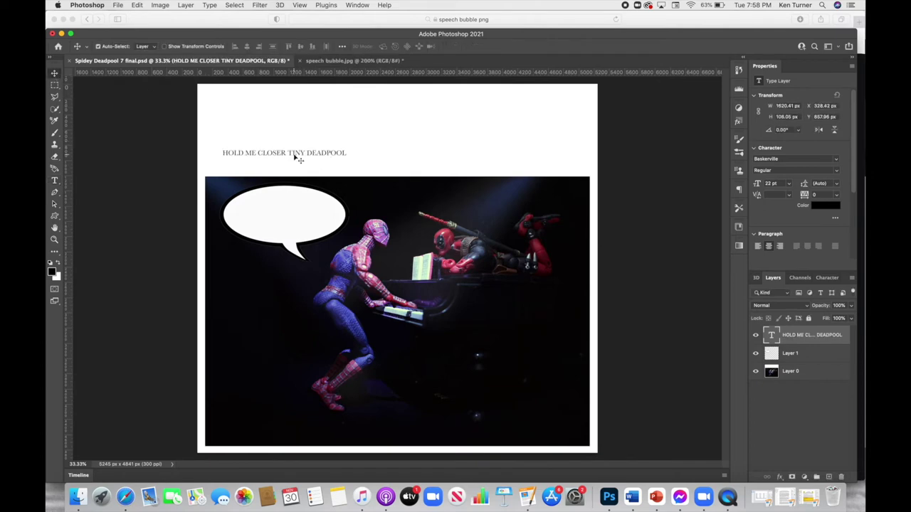
Change the font of the "HOLD ME CLOSER TINY DEADPOOL" text to Anime Ace
left_click(55, 181)
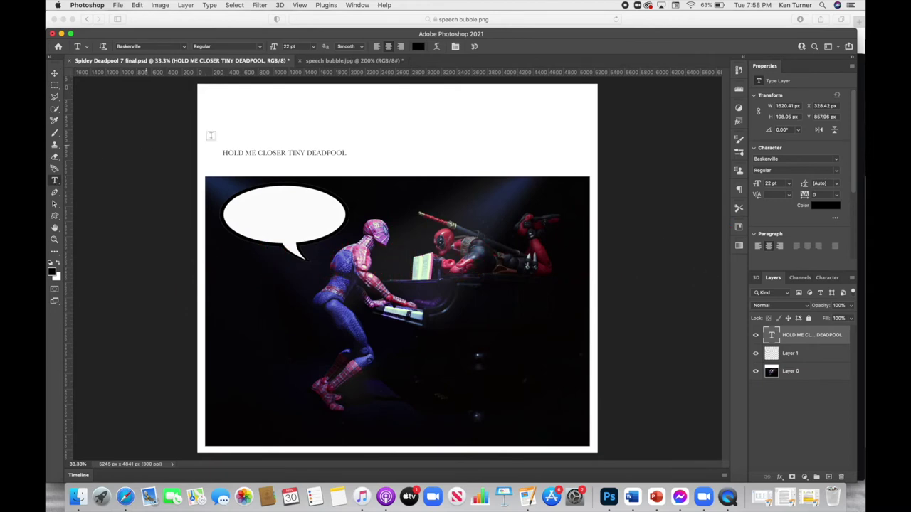
triple_click(271, 152)
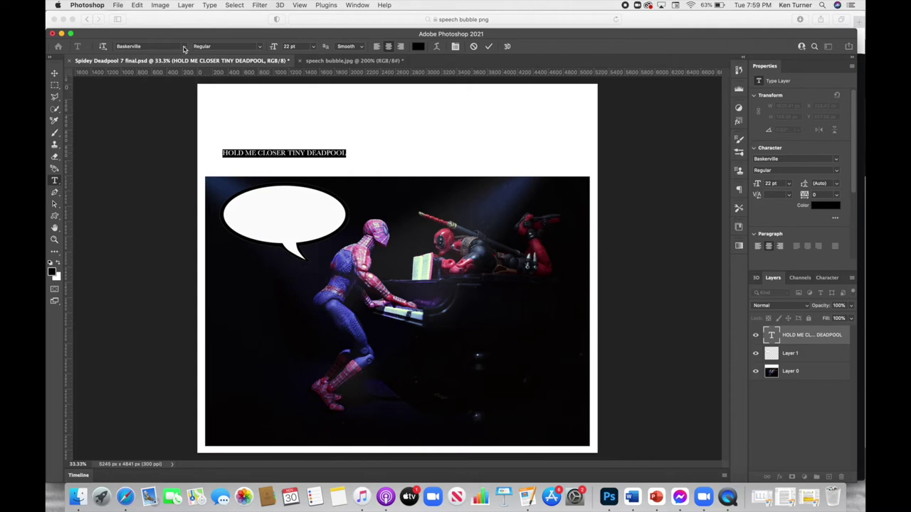
left_click(185, 49)
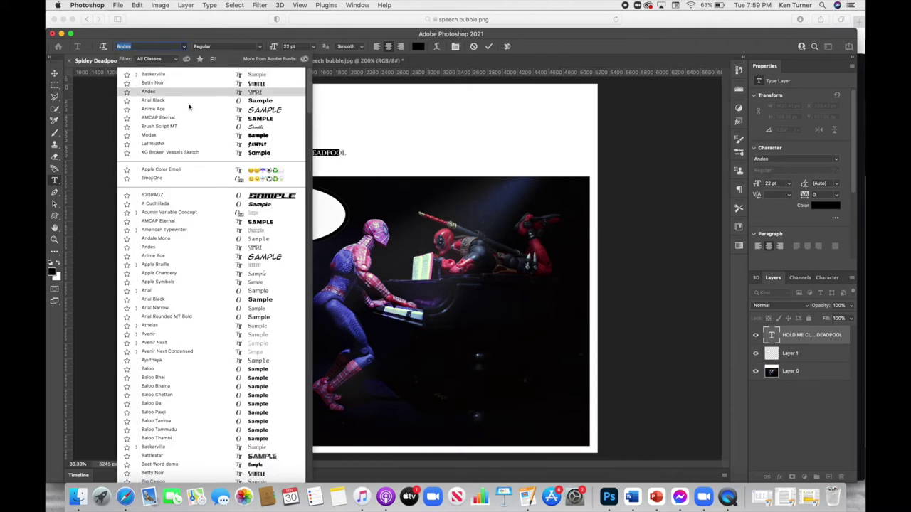
left_click(263, 112)
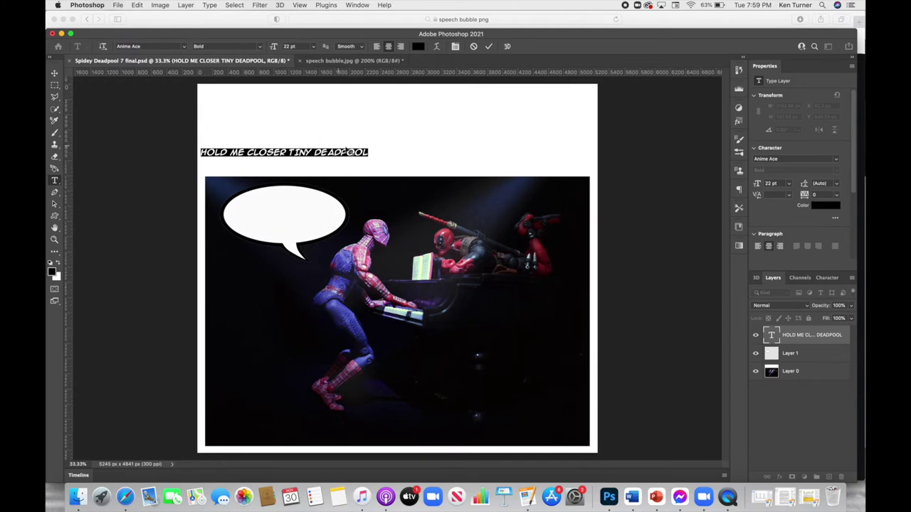
key("Escape")
key("v")
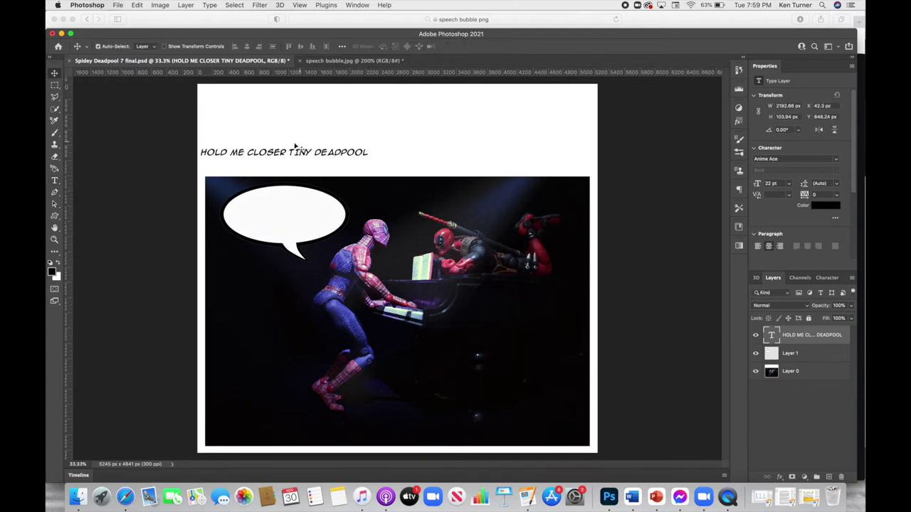
Break the text into the lines "HOLD ME", "CLOSER TINY" and "DEADPOOL" and place it in the middle of the speech bubble
left_click_drag(273, 153, 332, 193)
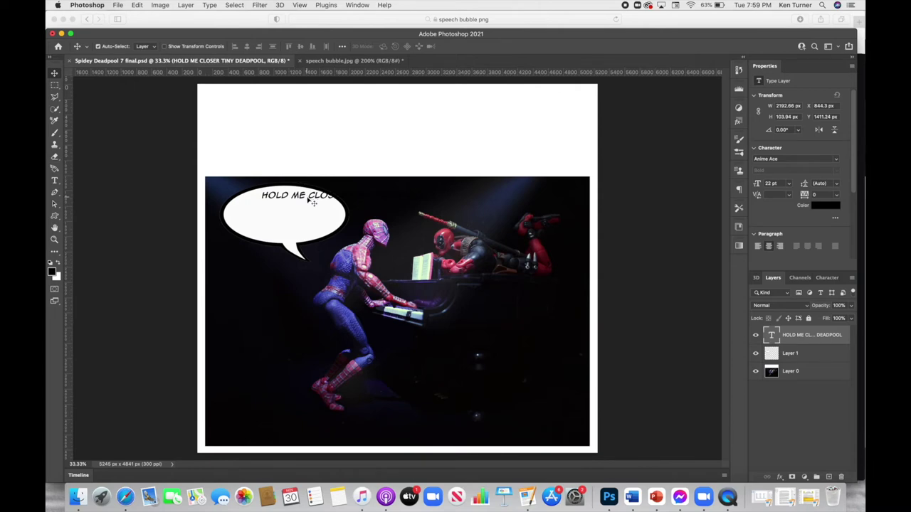
left_click_drag(308, 201, 308, 199)
left_click(56, 181)
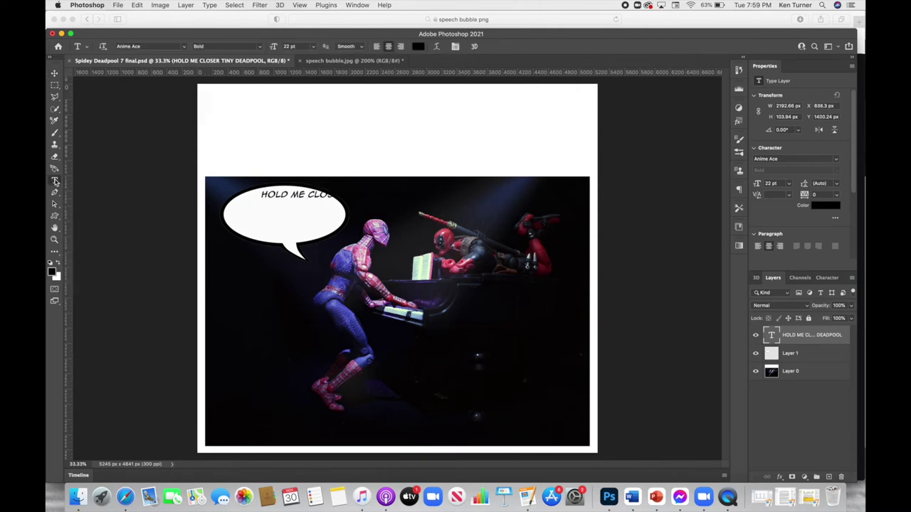
left_click(309, 198)
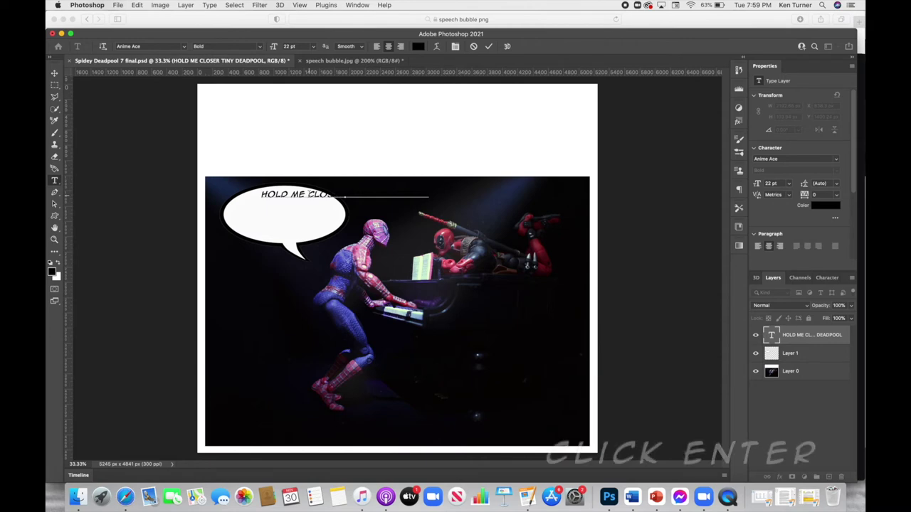
key("Return")
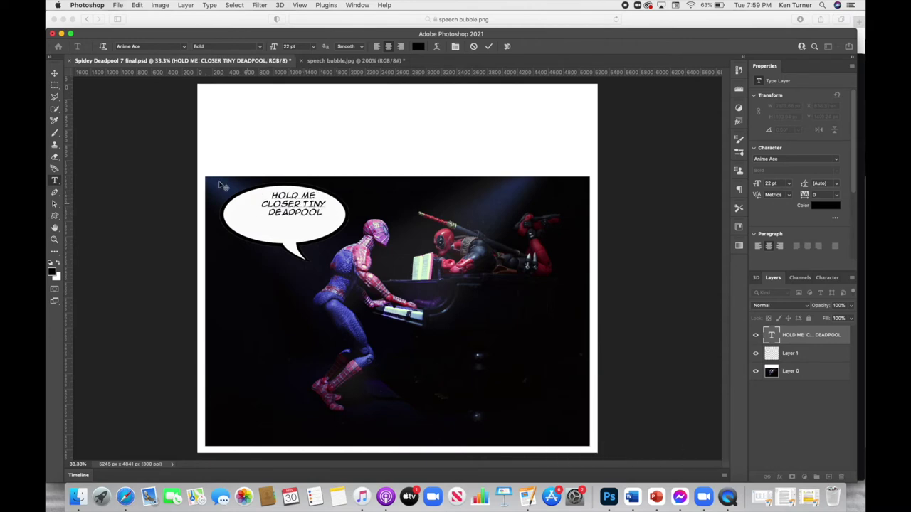
left_click(55, 74)
left_click_drag(306, 205, 296, 214)
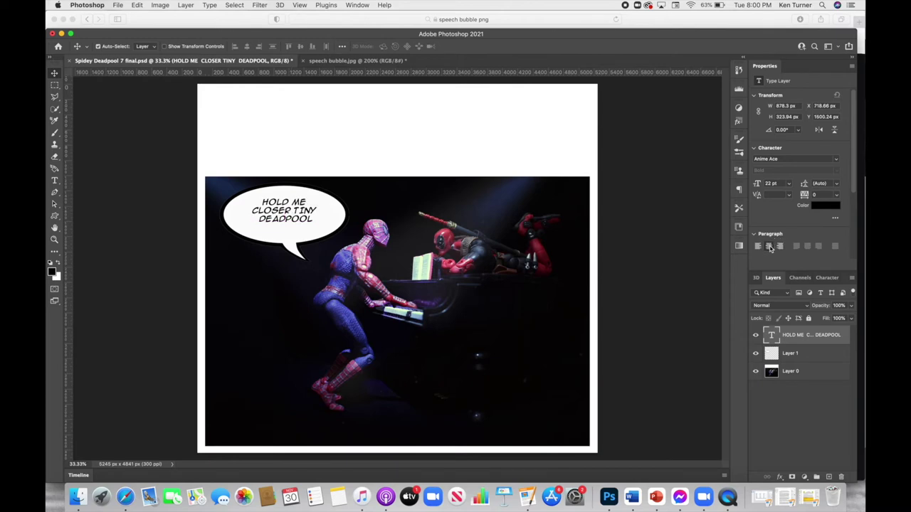
Try left and right alignment on the speech bubble text, and return it to centre alignment
left_click(757, 247)
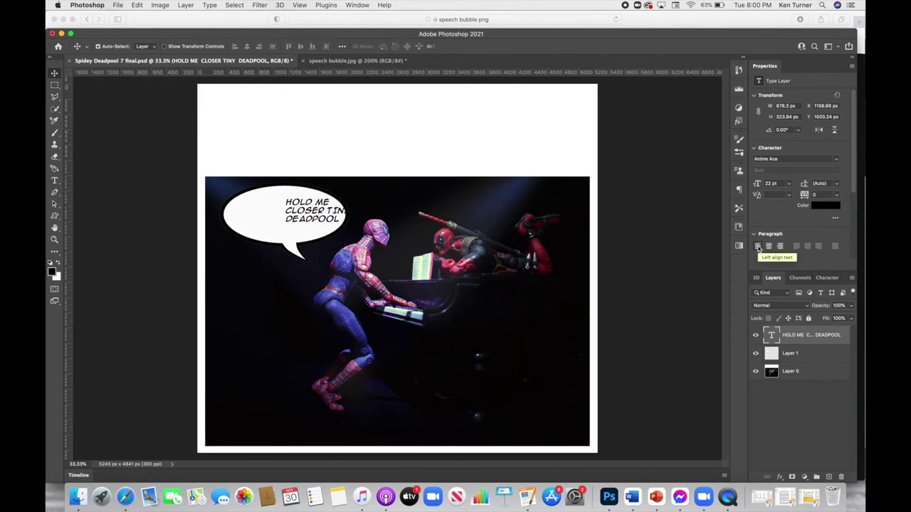
left_click(776, 247)
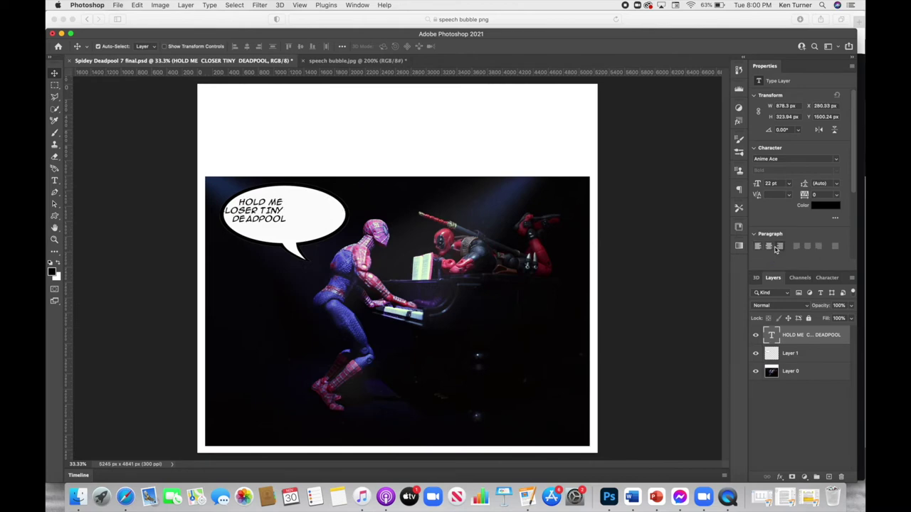
left_click(779, 246)
left_click(768, 246)
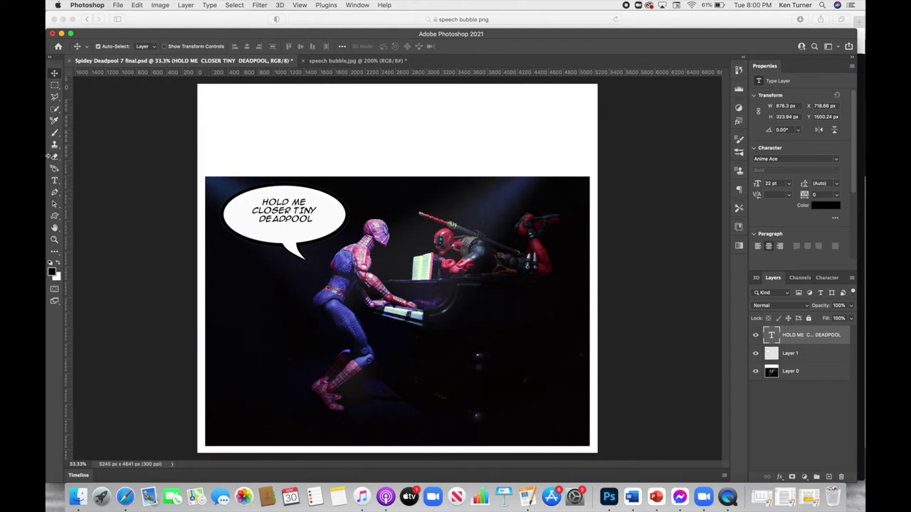
Enlarge the speech bubble text to 35 pt
left_click(55, 184)
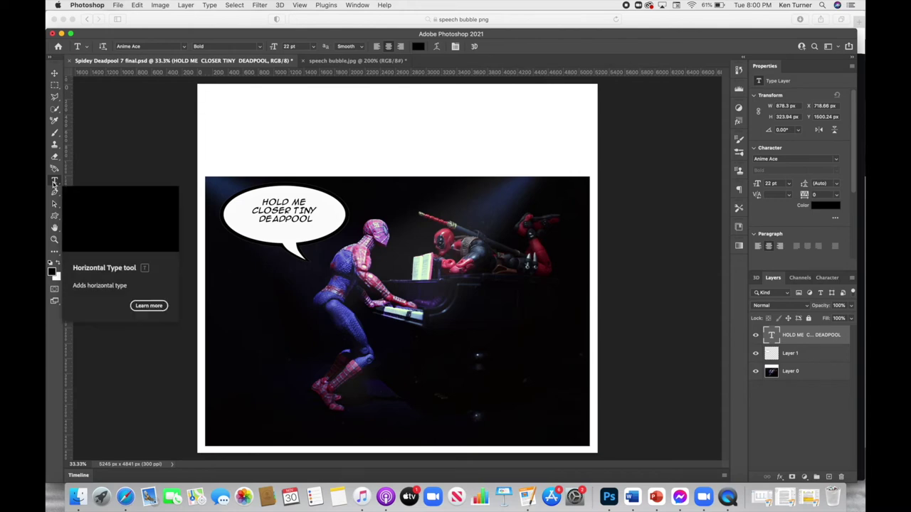
left_click_drag(272, 47, 277, 48)
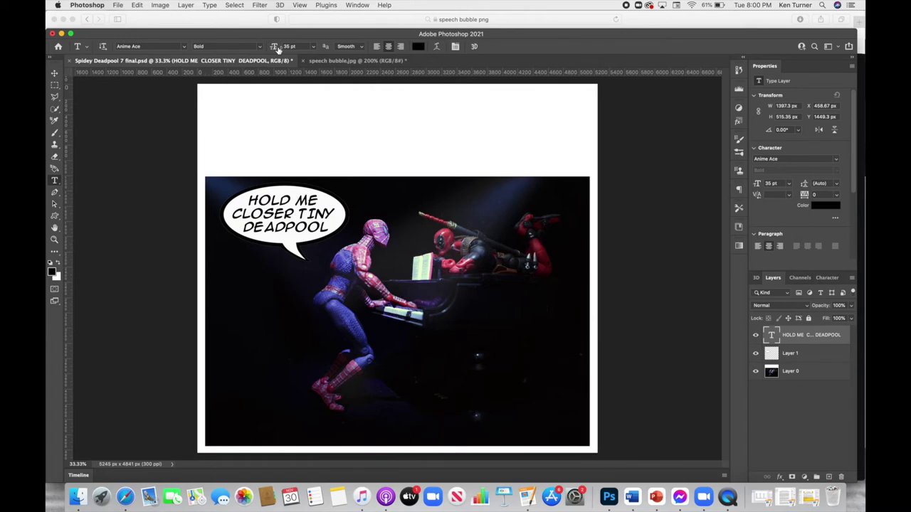
Switch to Safari and search the web for "MUSIC NOTE TRANSPARENT"
left_click(132, 499)
right_click(788, 127)
left_click(754, 170)
type("MUSICAL NOTE TRANSPARENT")
Open the music notes image MUSIC.jpg from the Downloads folder in Photoshop
left_click(118, 5)
left_click(127, 25)
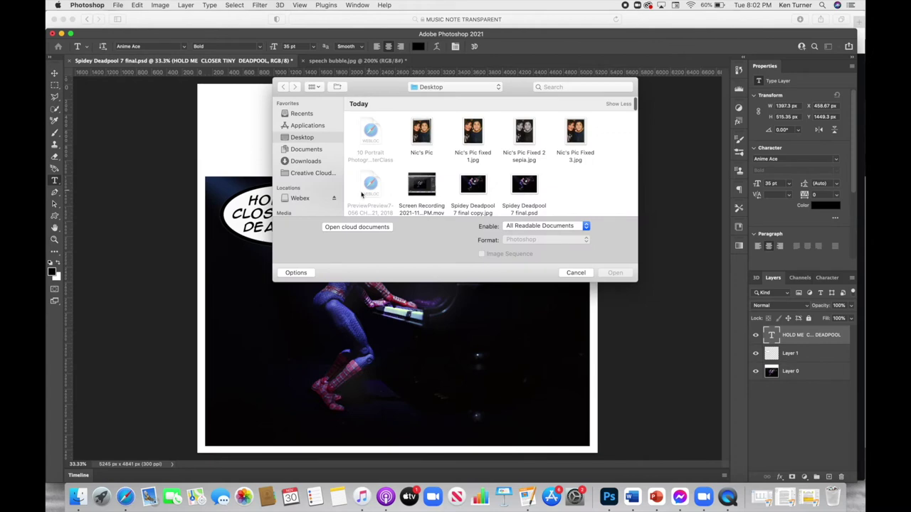
left_click(307, 150)
left_click(306, 161)
double_click(421, 130)
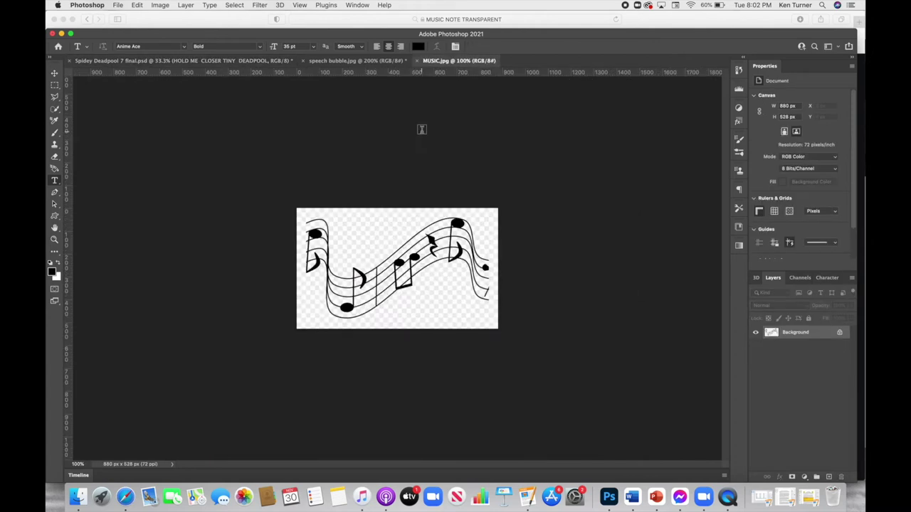
Select the black music notes and staff lines with Color Range, sampling the black of a note at Fuzziness 40
left_click(236, 6)
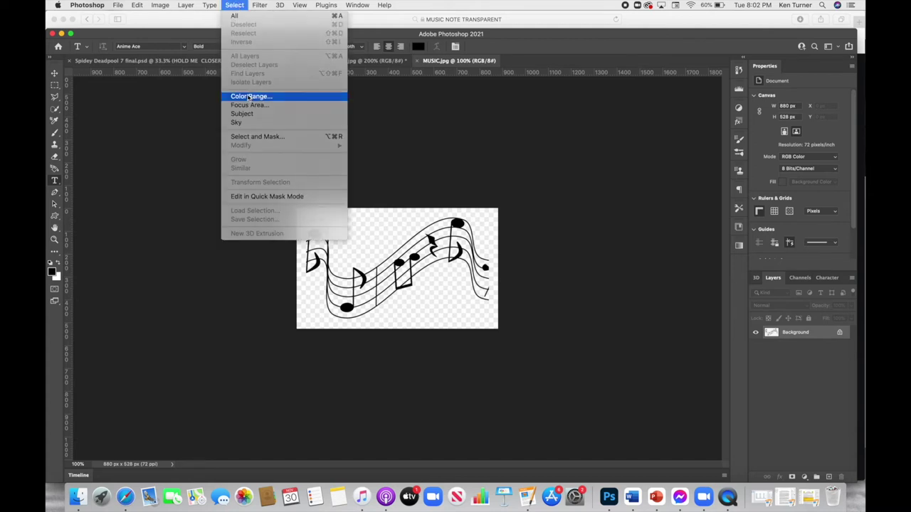
left_click(249, 96)
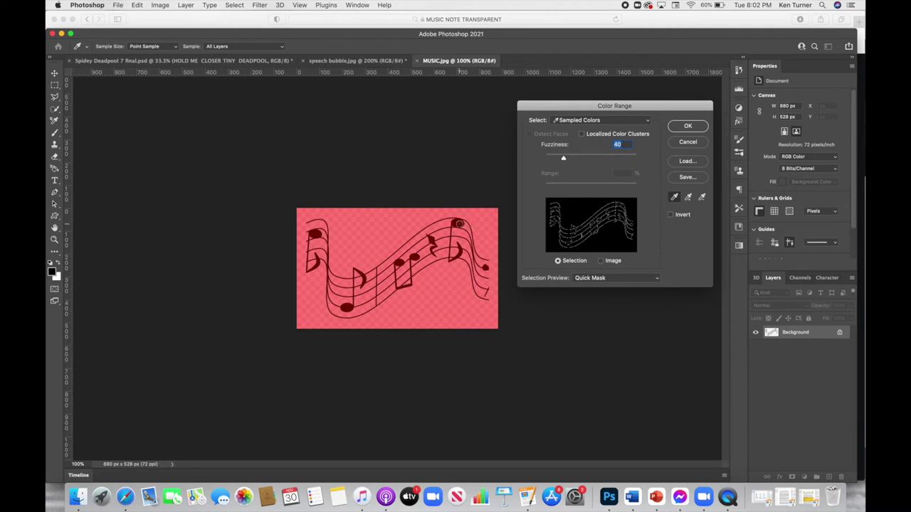
left_click(459, 225)
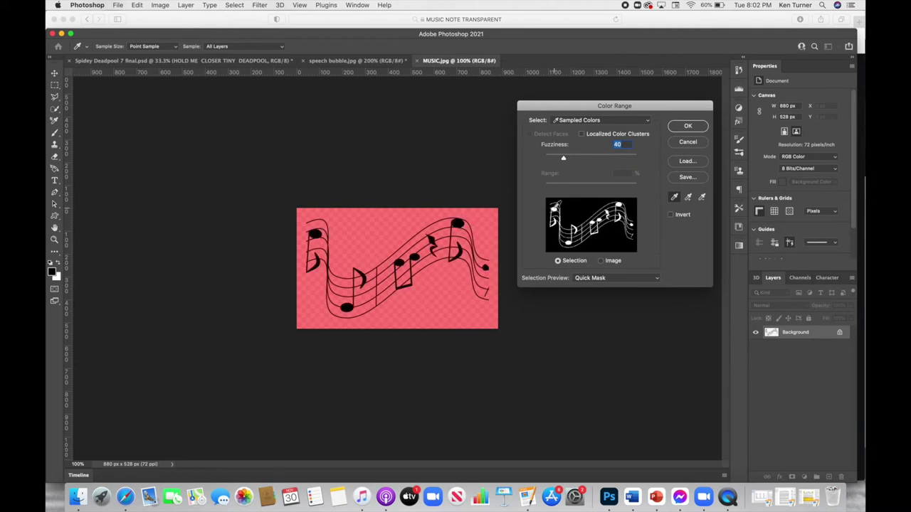
left_click(688, 126)
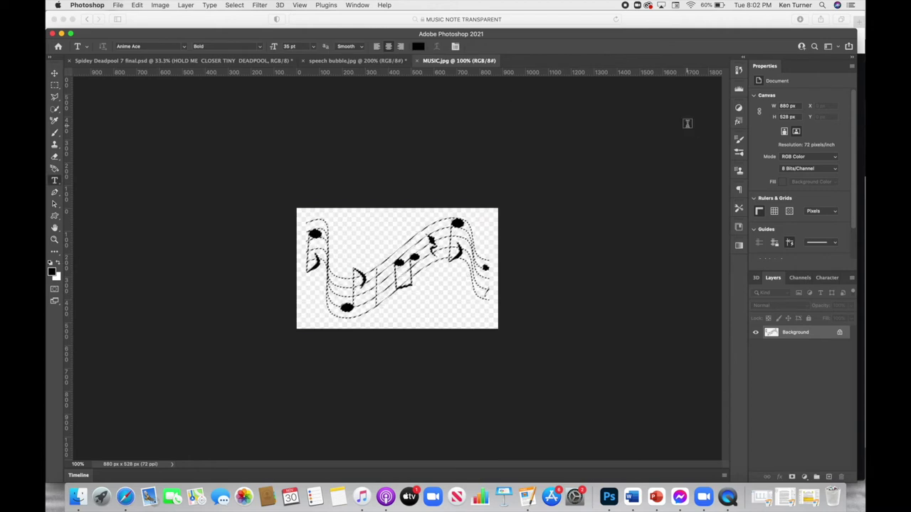
Paste the music notes into Spidey Deadpool 7 final.psd, invert them to white and place them beside the speech bubble above Spider-Man's head
left_click(219, 61)
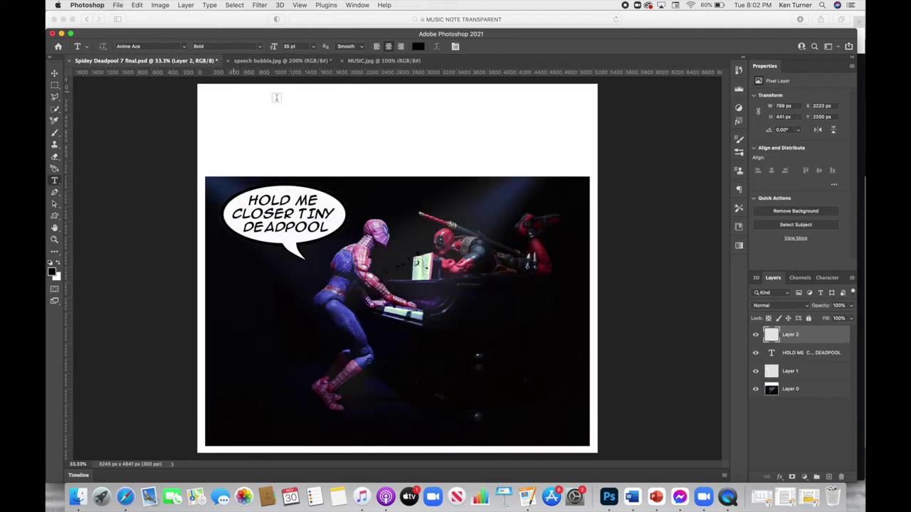
key("v")
key("super+v")
left_click_drag(391, 151, 390, 204)
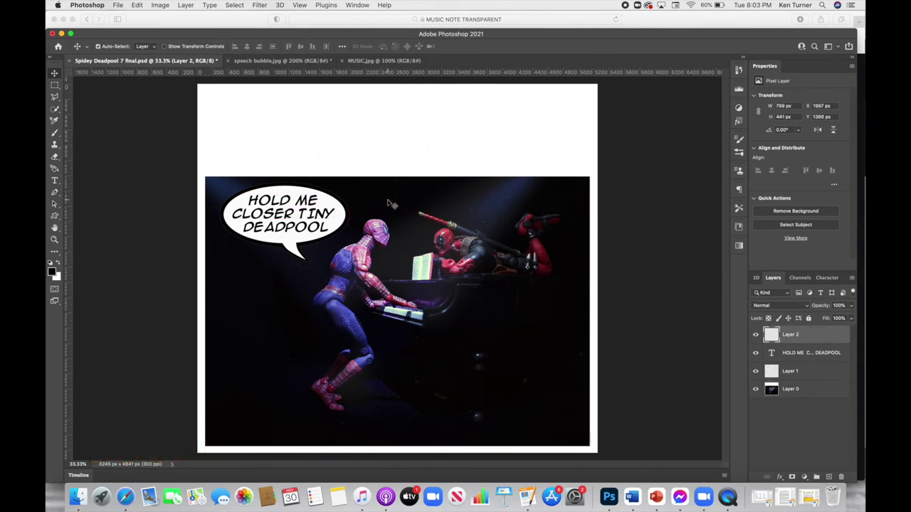
key("super+i")
left_click_drag(393, 210, 376, 202)
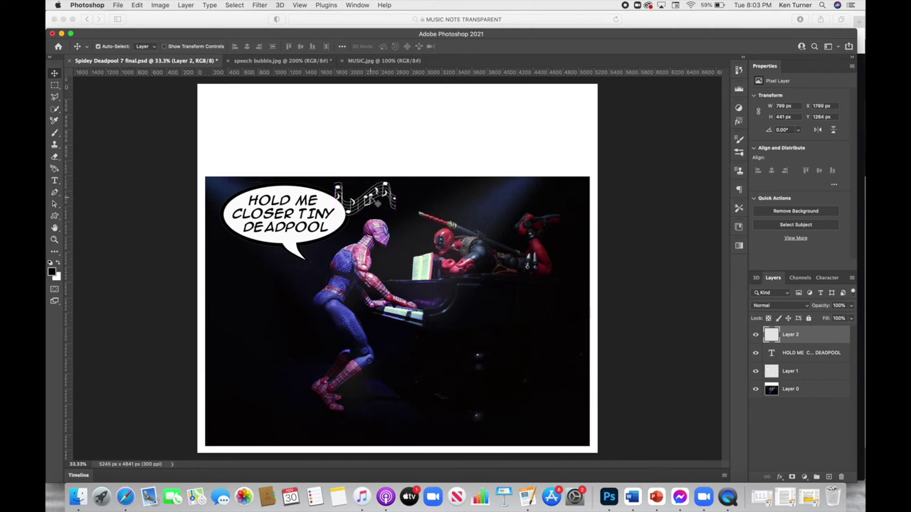
Duplicate the white music notes layer and move the copy just below the speech bubble's lower left edge
key("super+j")
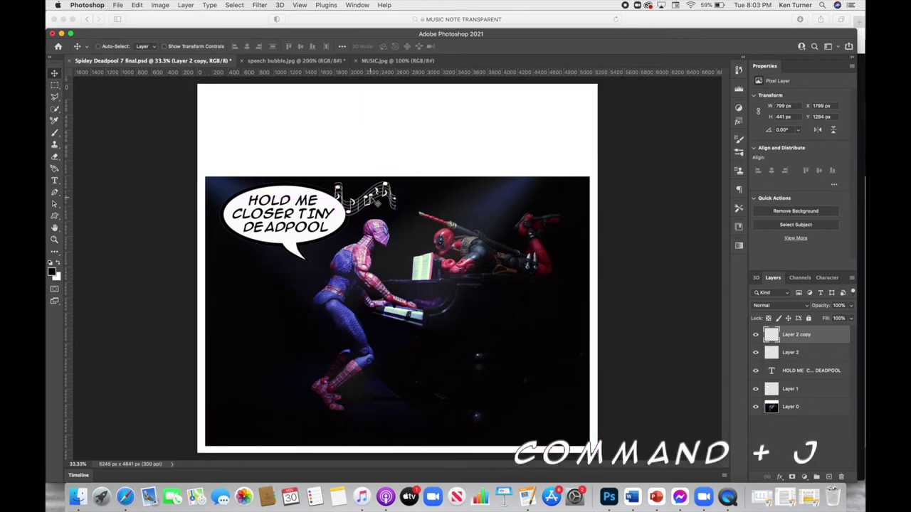
left_click_drag(389, 188, 280, 227)
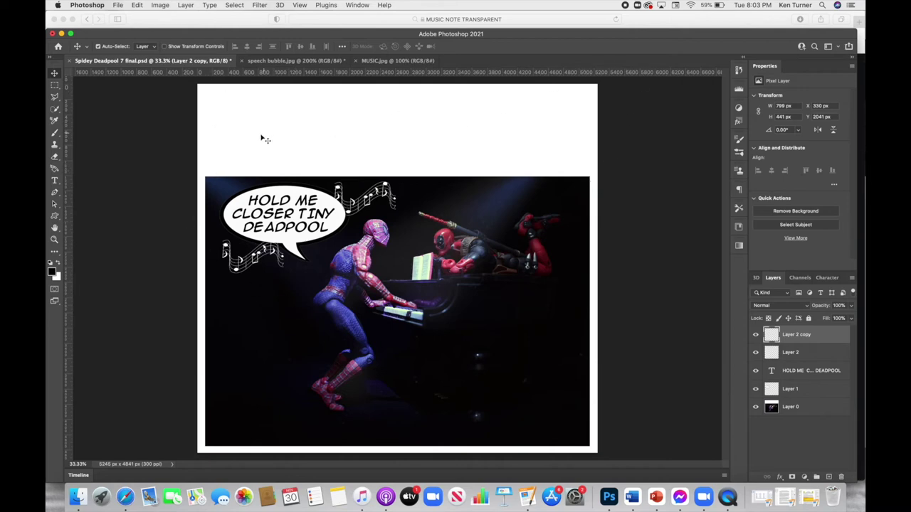
Choose the Rectangle tool and set the foreground colour to dark red 920202
left_click(55, 216)
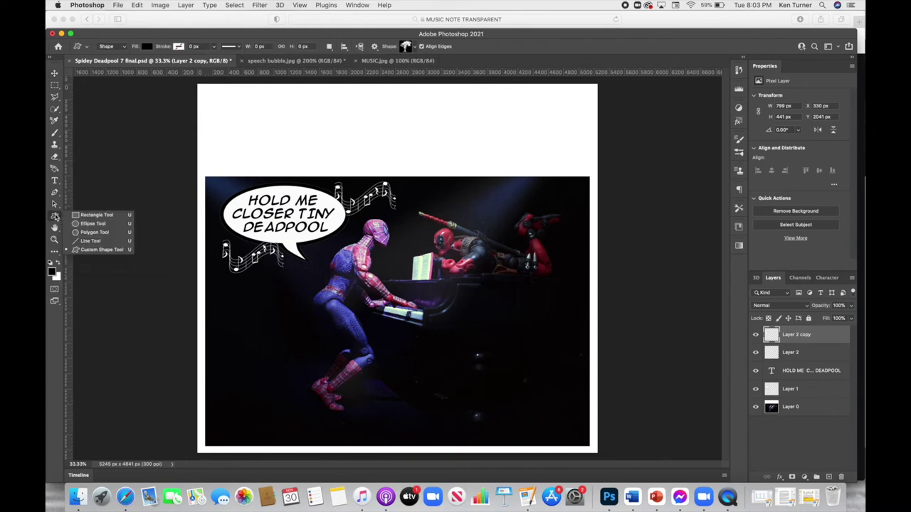
left_click(102, 217)
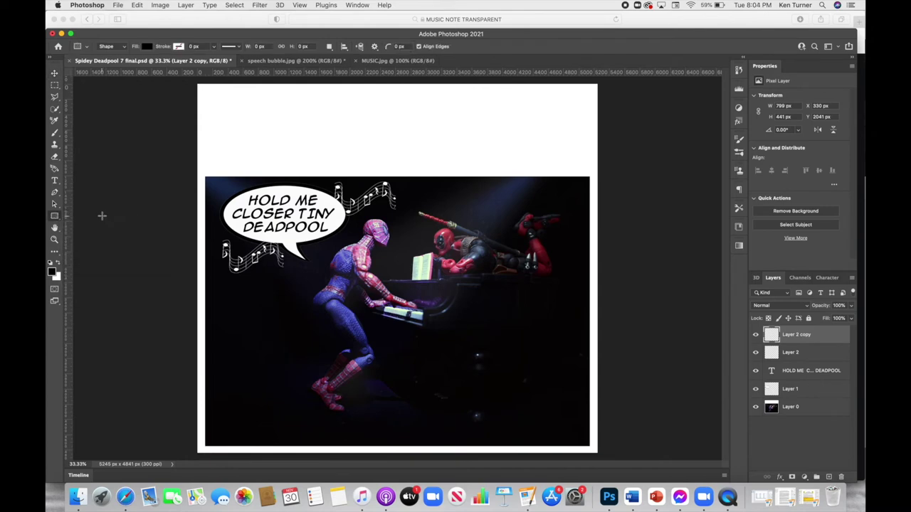
left_click(53, 272)
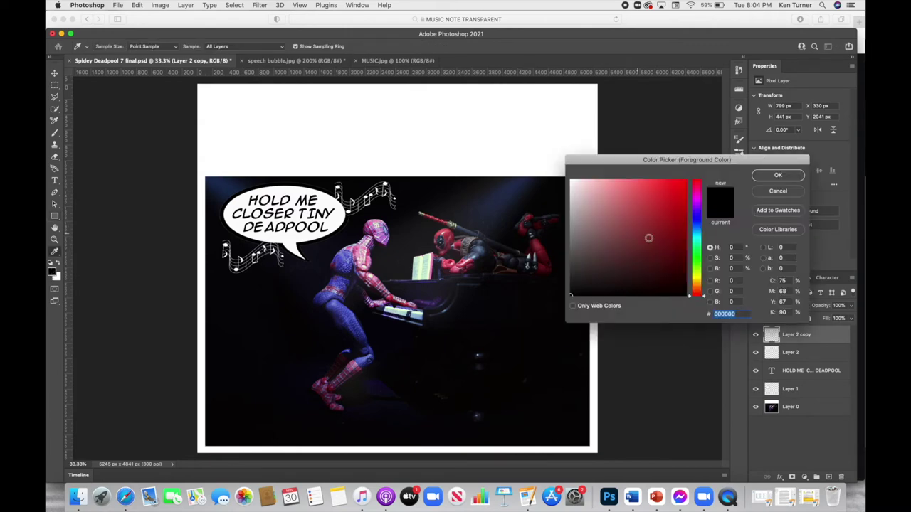
left_click_drag(681, 238, 683, 229)
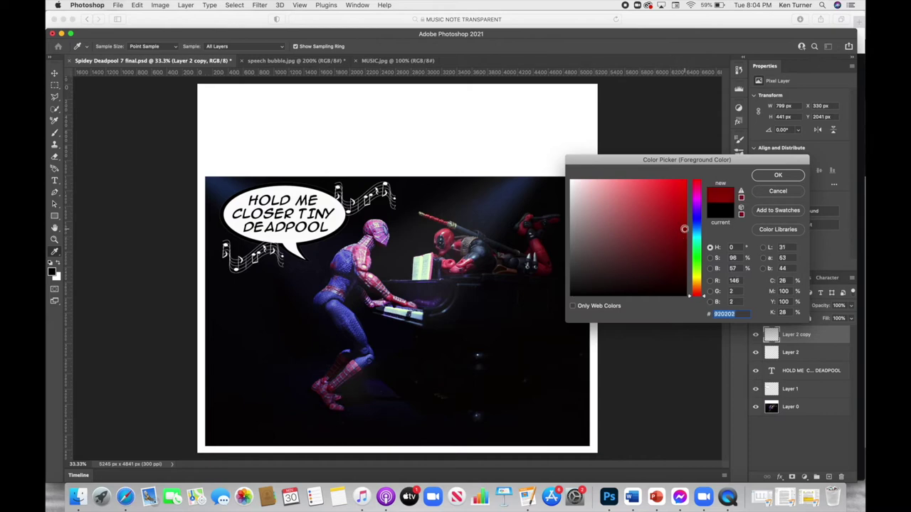
left_click(779, 176)
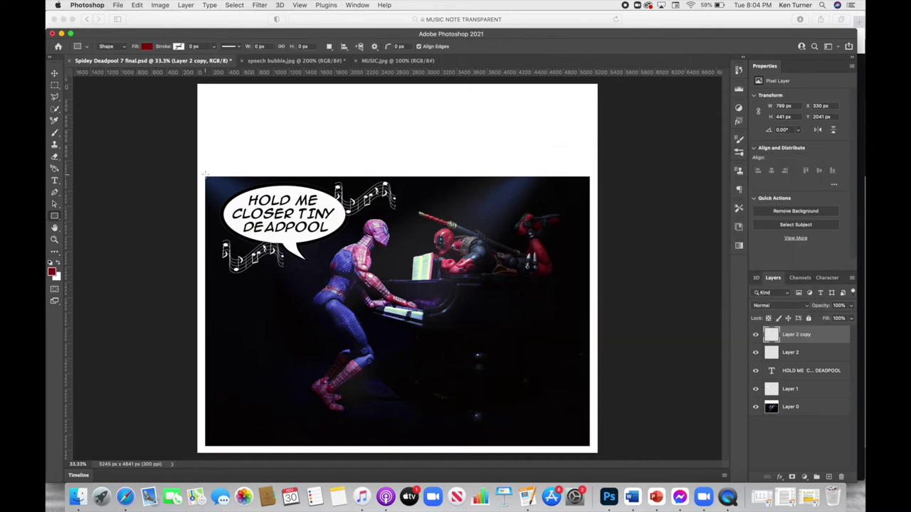
Draw a dark red rectangle about 5035 by 874 px in the white area and position it just above the picture
mouse_move(204, 174)
left_mouse_down()
mouse_move(215, 106)
mouse_move(589, 109)
left_mouse_up()
left_click(54, 74)
left_click_drag(332, 131, 332, 126)
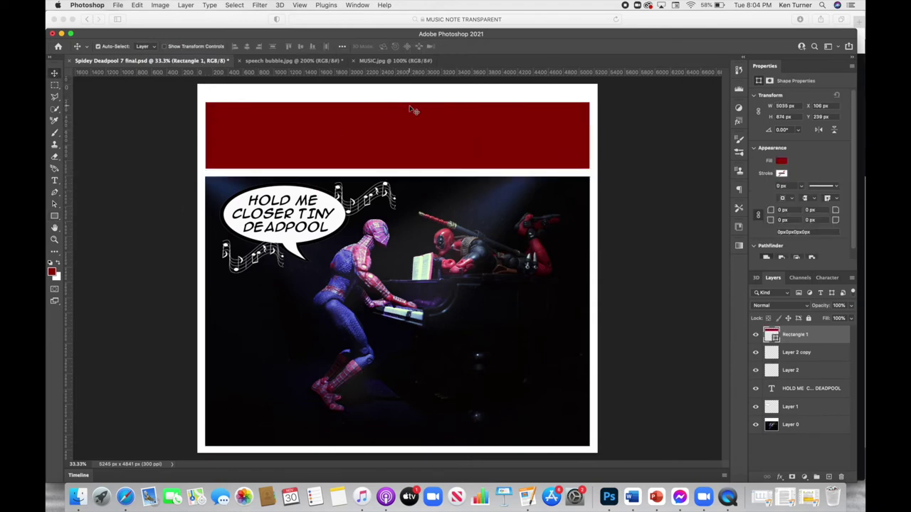
Stretch the red rectangle upward to a height of about 1001 px, leaving an even white border above it
key("super+t")
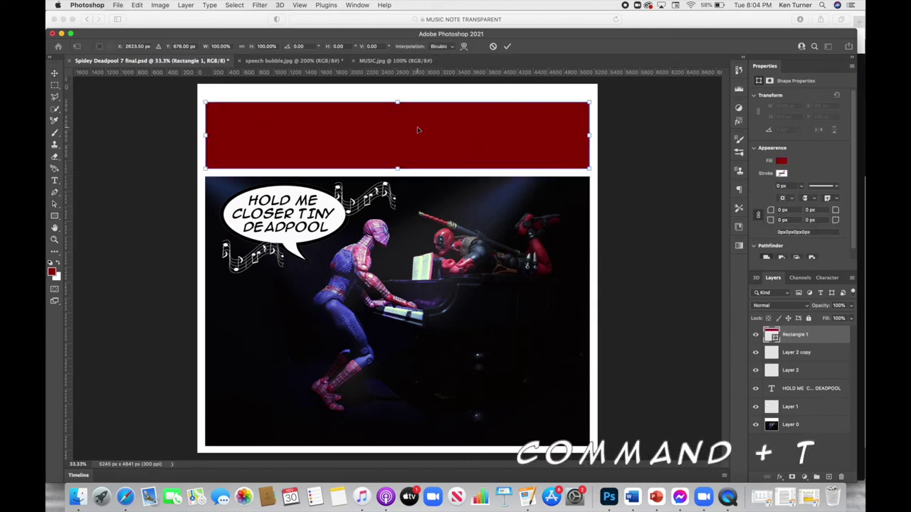
left_click_drag(398, 103, 397, 93)
key("Return")
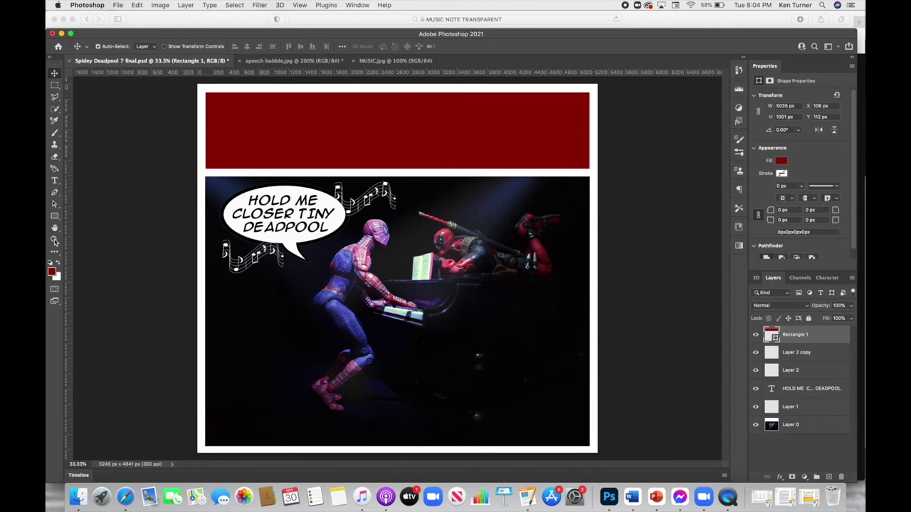
Add the title text "Song Slinger" inside the dark red banner and colour it golden yellow
left_click(54, 181)
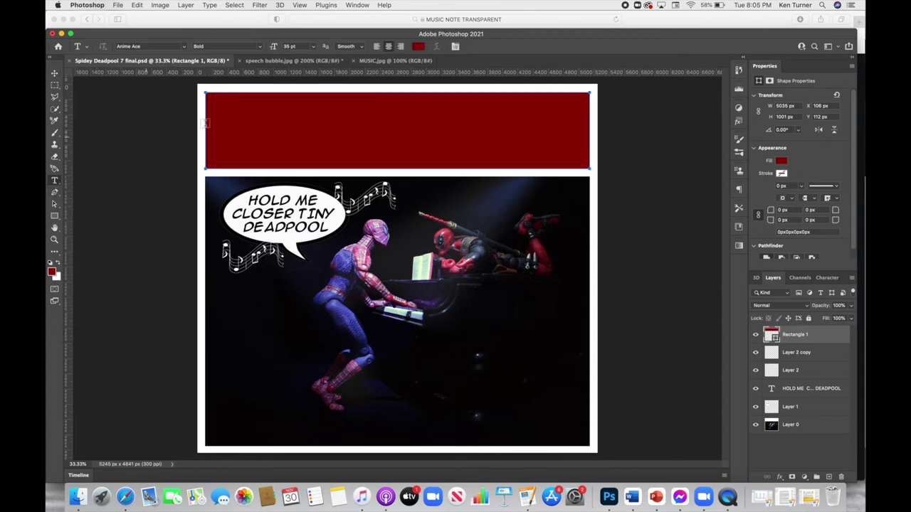
left_click(430, 101)
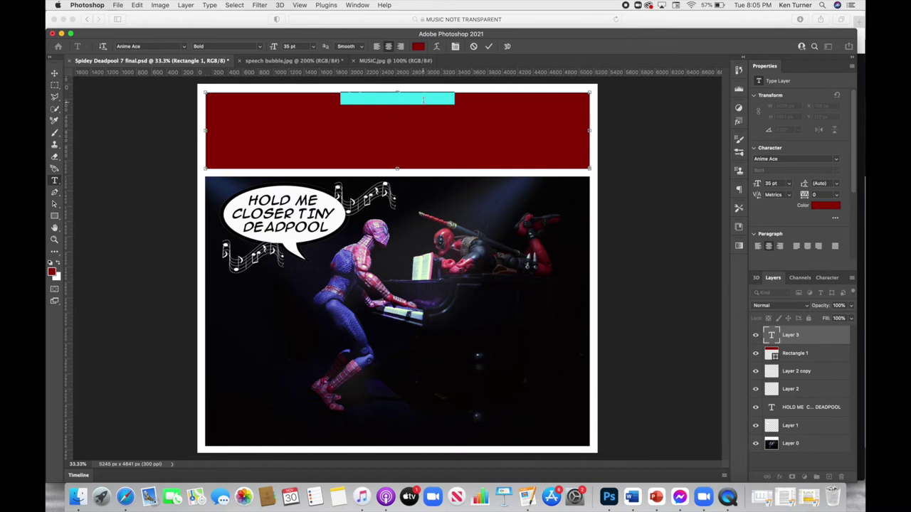
left_click(822, 206)
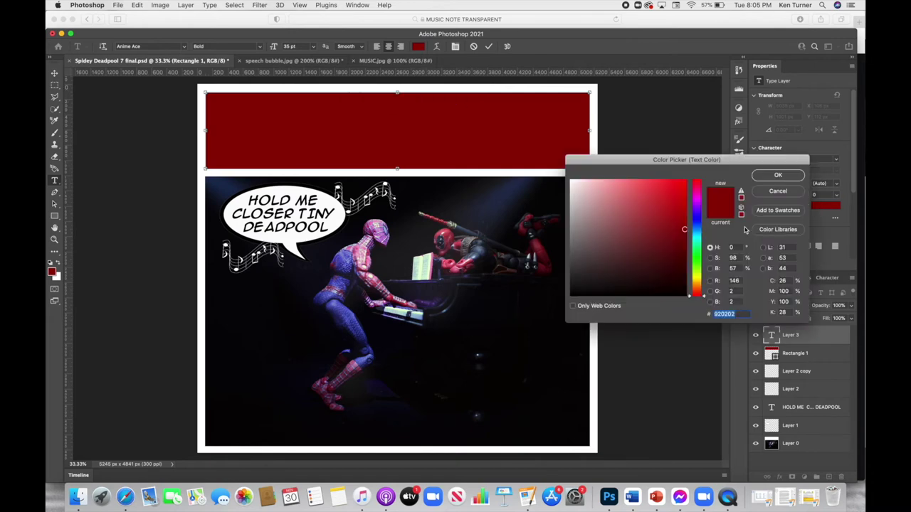
left_click(698, 285)
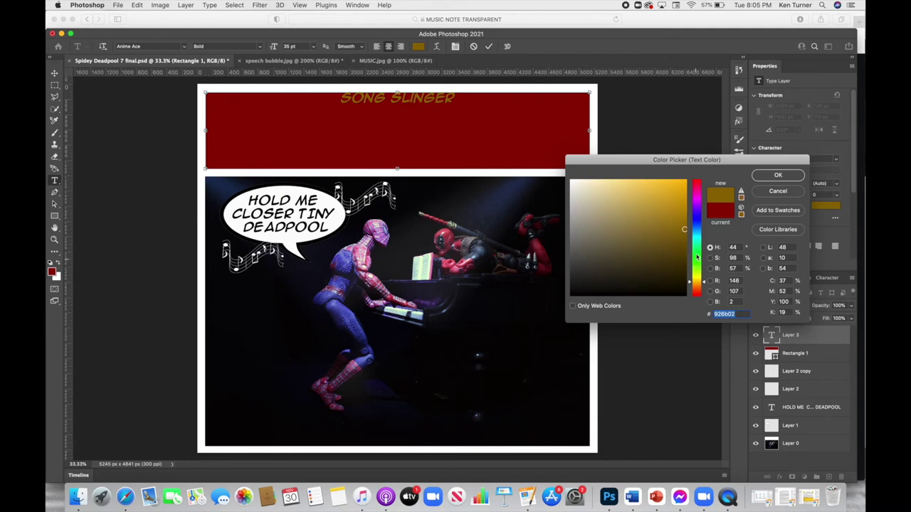
key("Return")
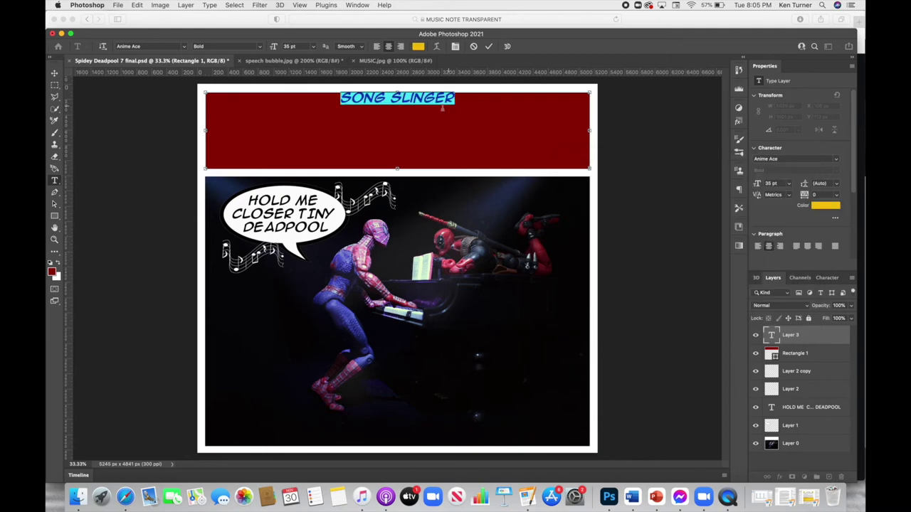
Set the Song Slinger title in the LaffRiotNF font at 190 pt and centre it within the red banner
left_click(185, 47)
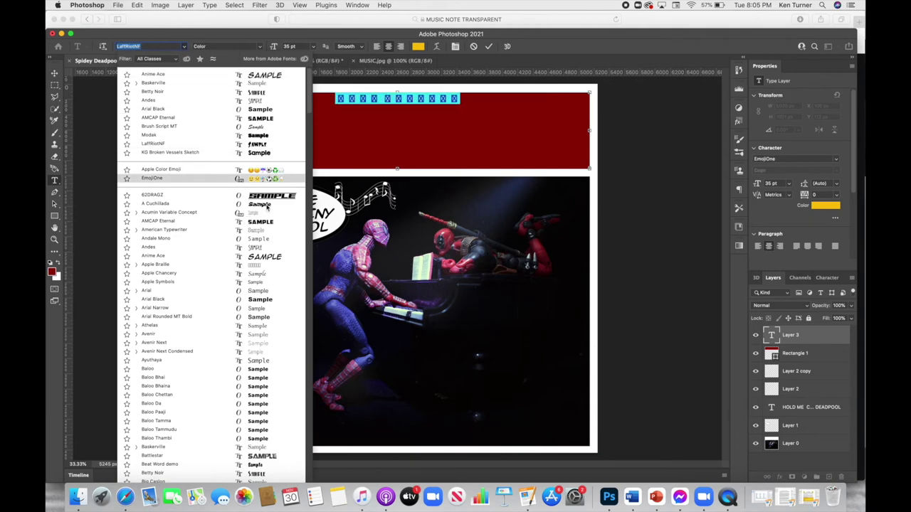
scroll(267, 206, "down", 10)
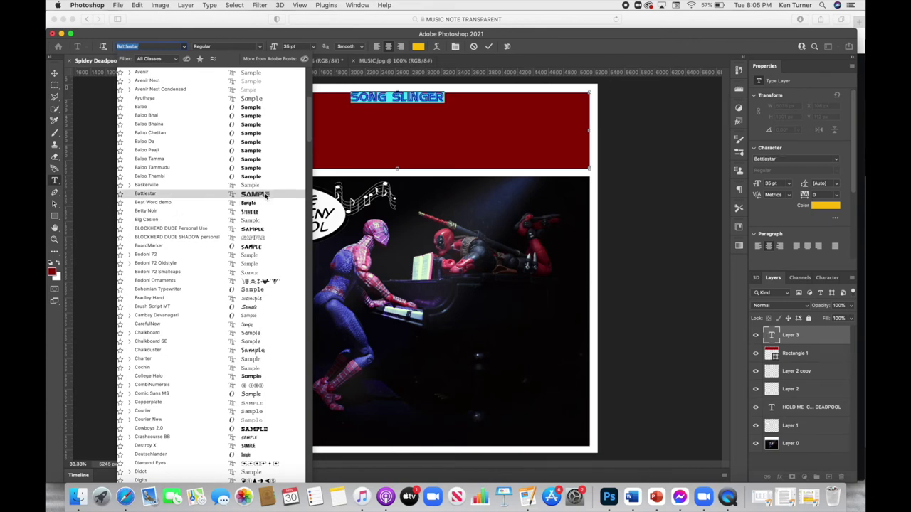
left_click(266, 197)
left_click_drag(274, 46, 342, 46)
left_click_drag(412, 126, 412, 146)
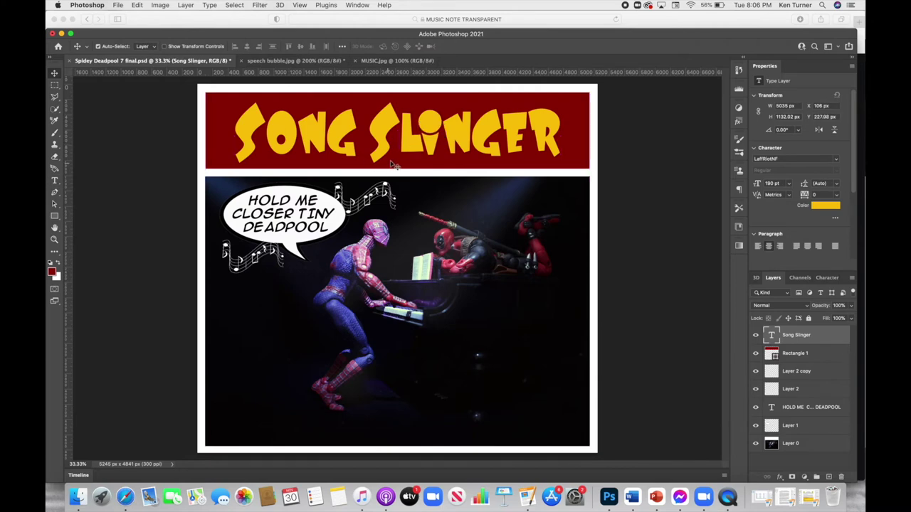
left_click_drag(490, 125, 490, 124)
Add a black 000000 outside stroke of 33 px to the Song Slinger title
left_click(780, 477)
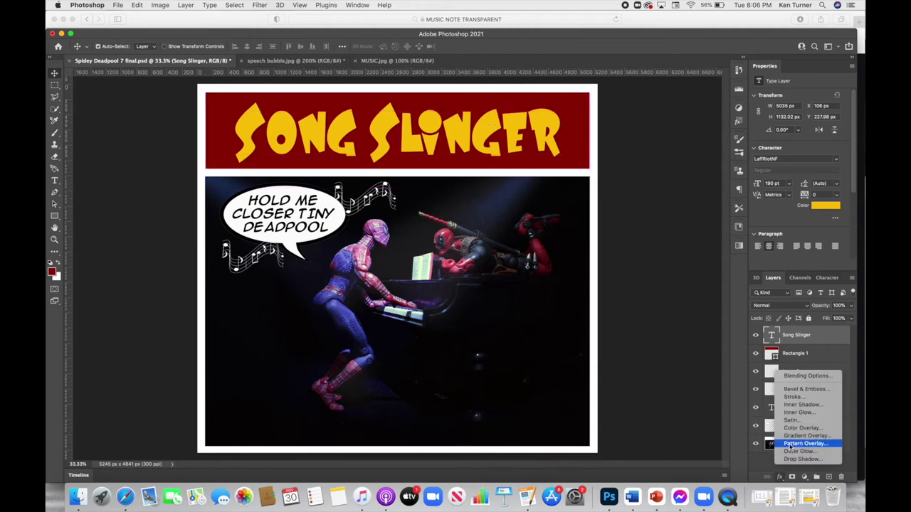
left_click(792, 396)
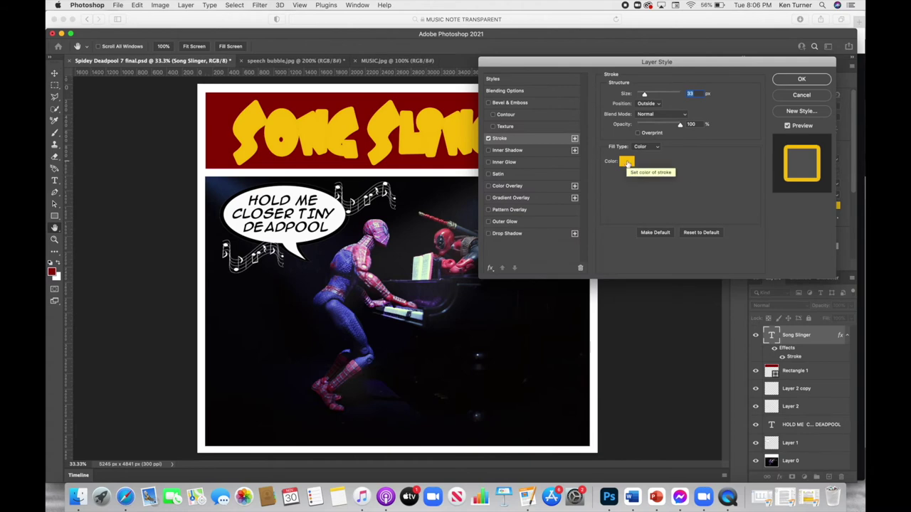
left_click(627, 163)
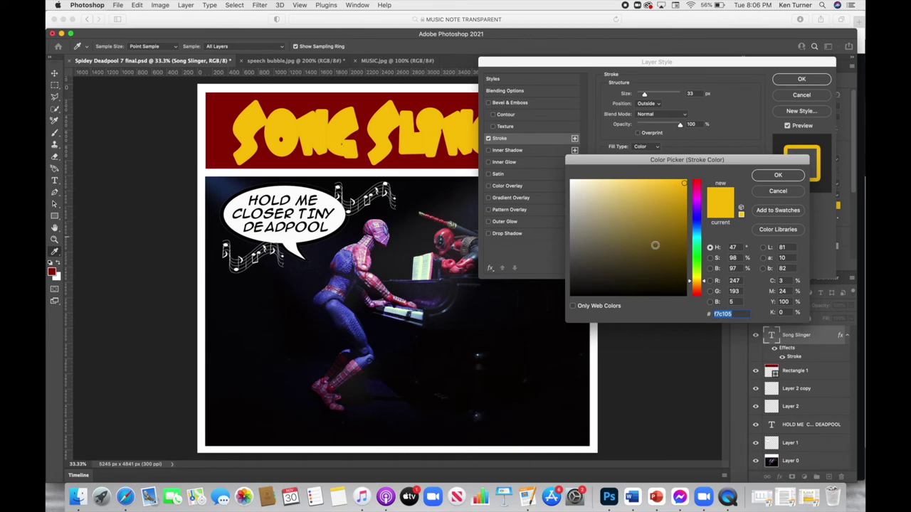
left_click(571, 294)
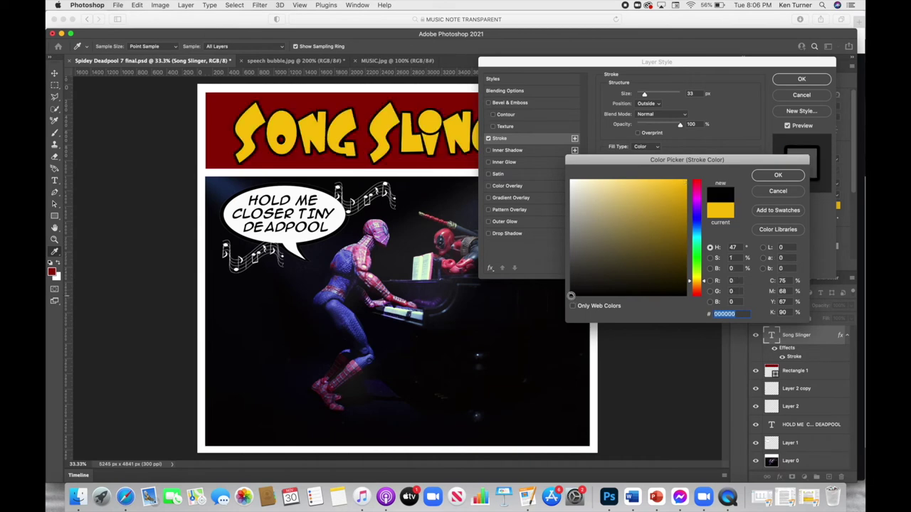
left_click(768, 179)
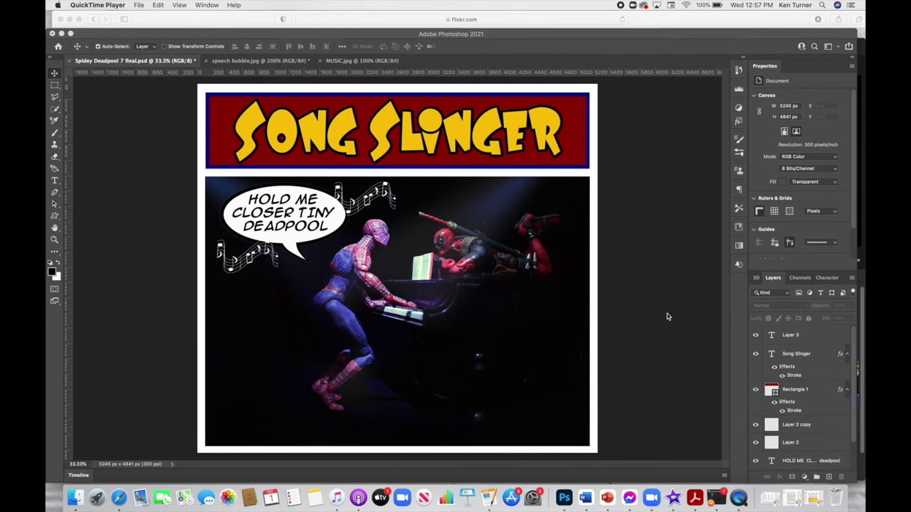
Edit the speech bubble text, adding a comma after CLOSER and deleting the word DEADPOOL
left_click(809, 461)
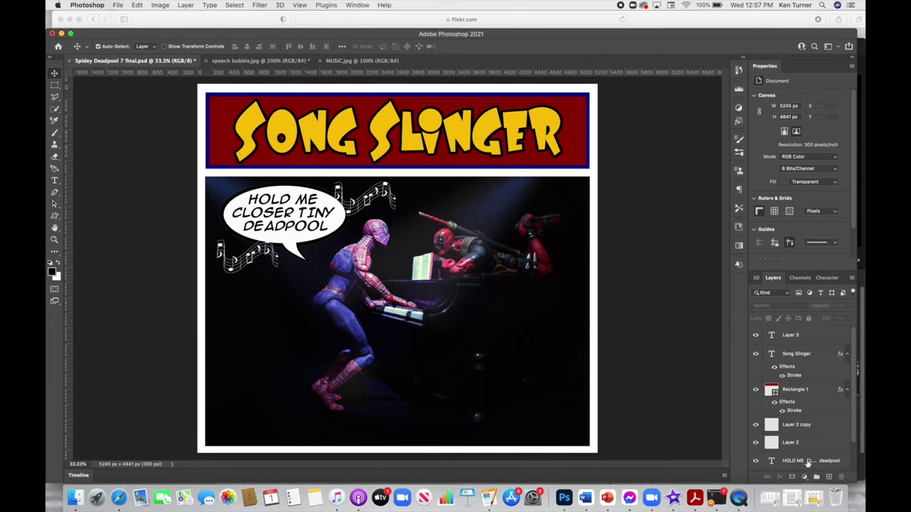
left_click(807, 461)
scroll(807, 461, "down", 2)
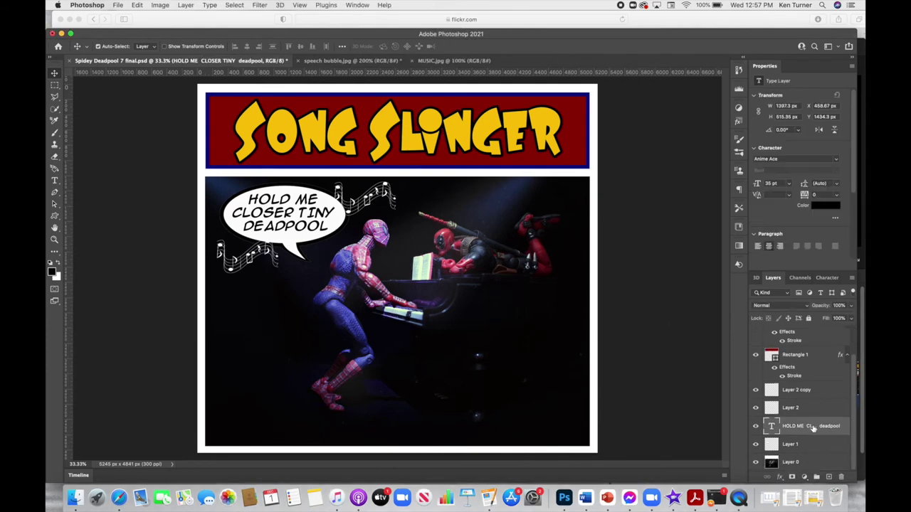
left_click(54, 181)
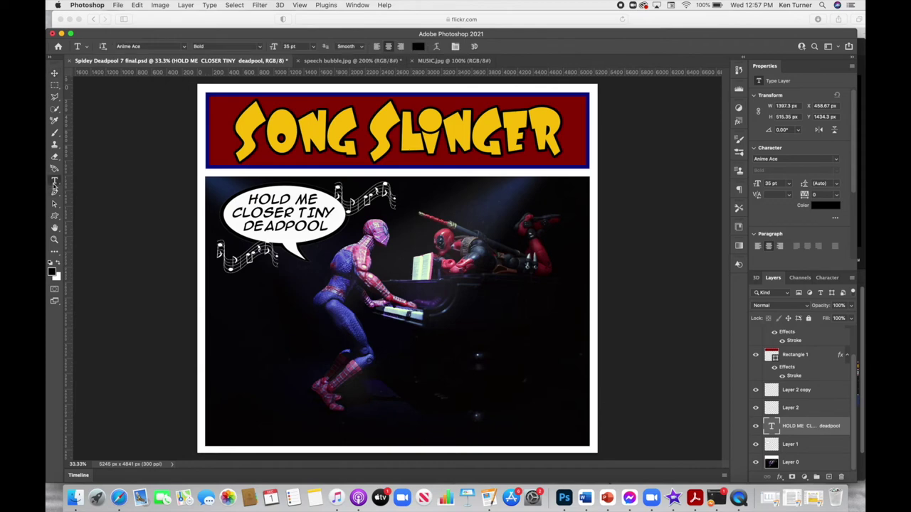
left_click(288, 213)
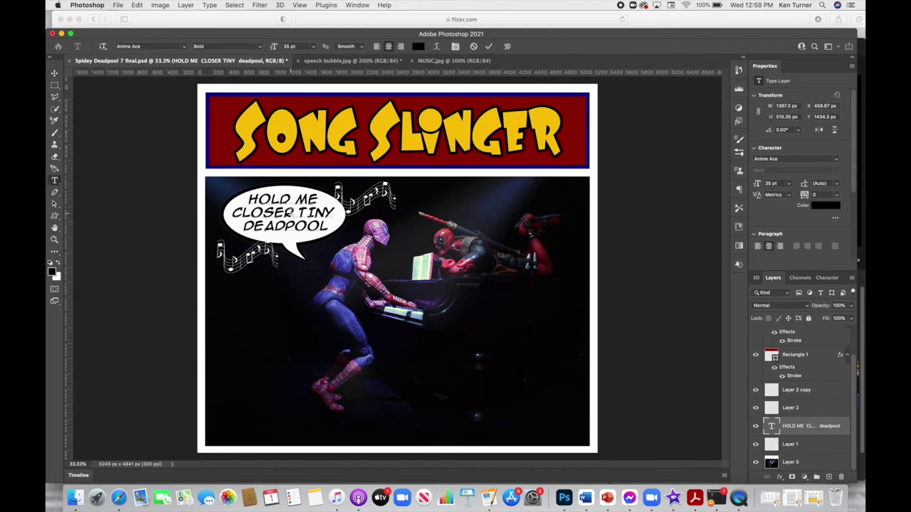
type(",")
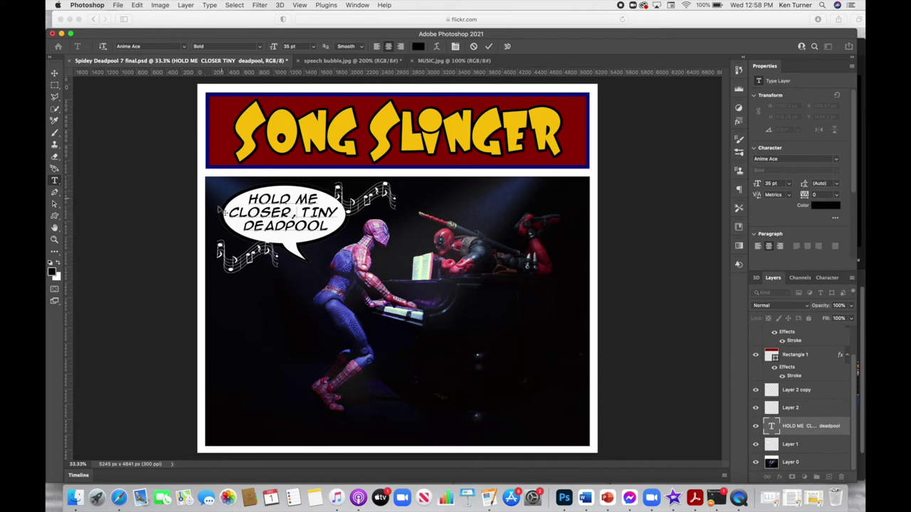
double_click(288, 225)
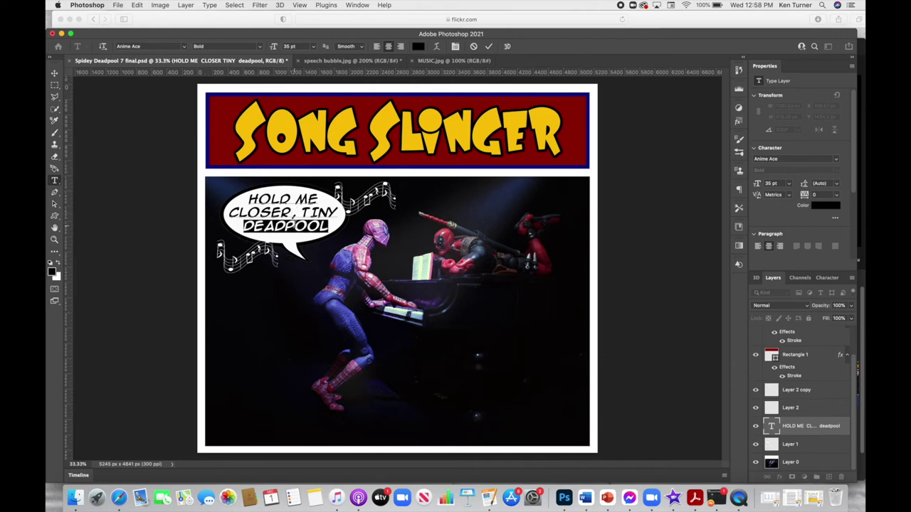
key("BackSpace")
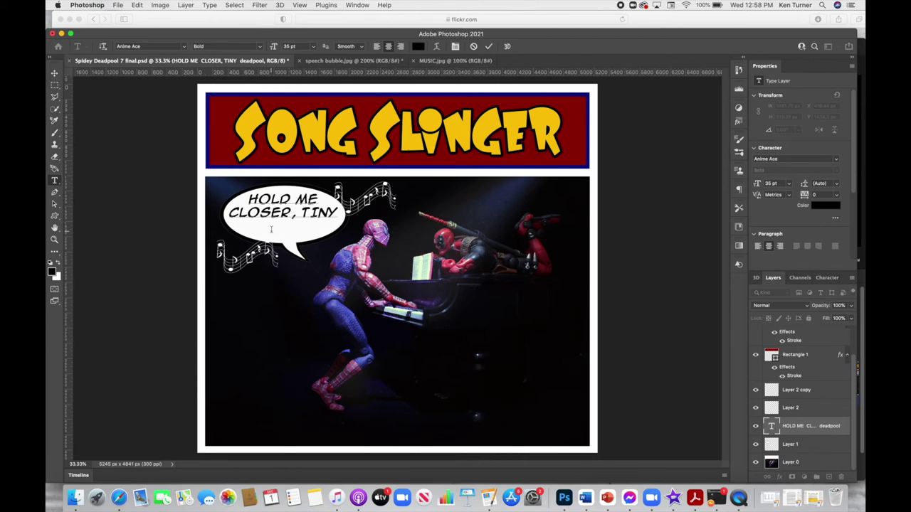
left_click(54, 73)
Create a separate DEADPOOL text layer on the picture below the bubble, coloured with the banner's dark red 920202
left_click(54, 180)
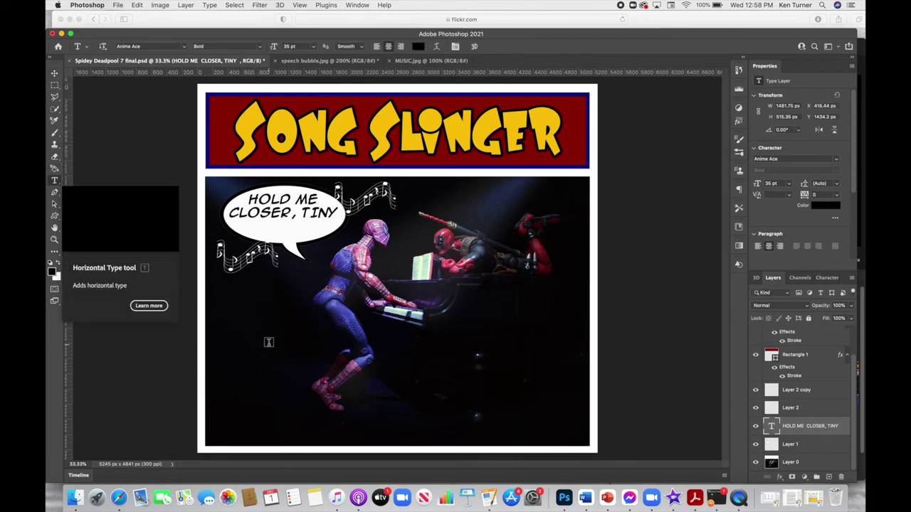
left_click(268, 343)
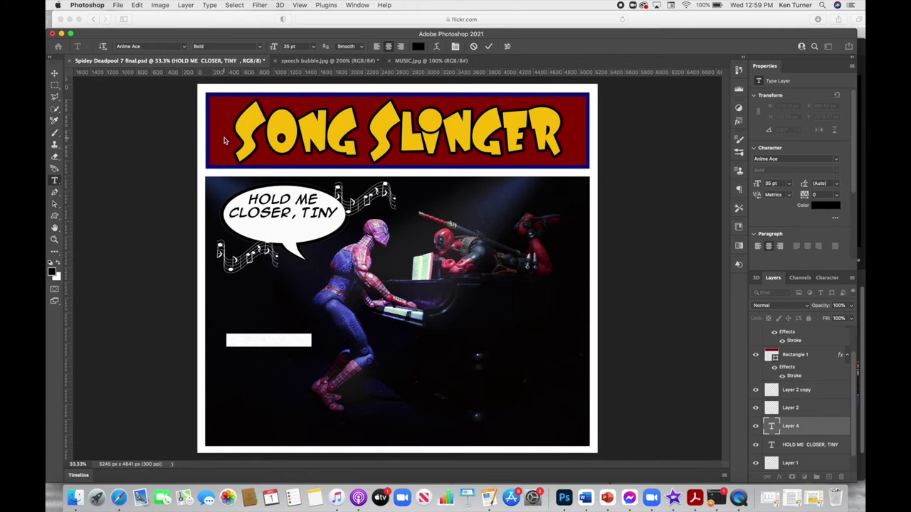
left_click(824, 205)
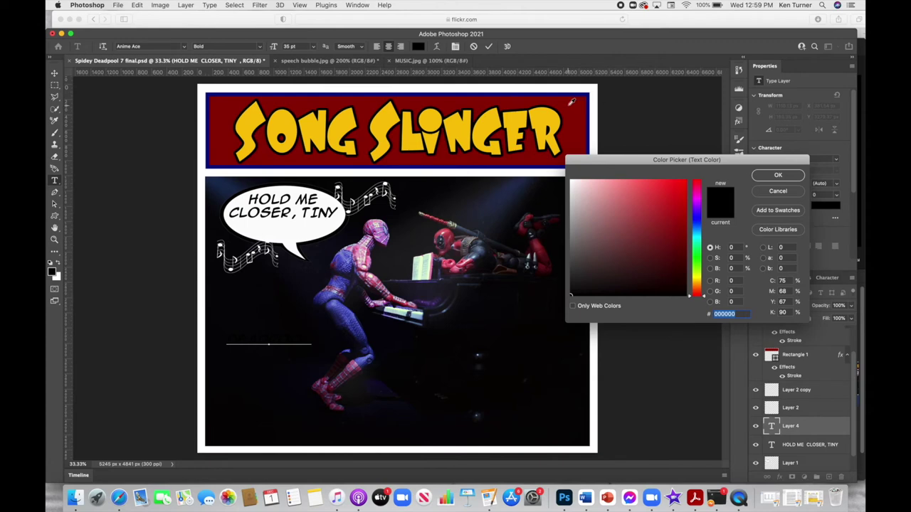
left_click(571, 102)
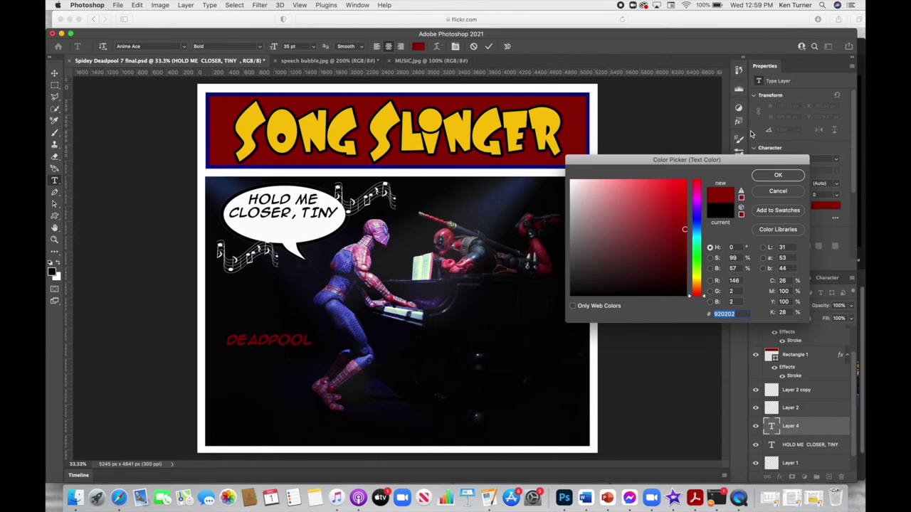
key("Return")
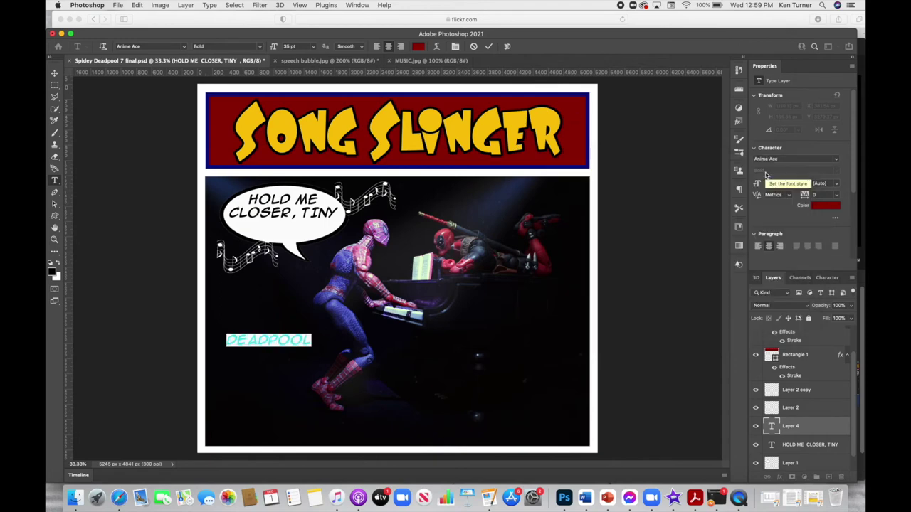
Change the DEADPOOL text to the Beat Word demo font in capitals and move it into the bubble under CLOSER, TINY
left_click(182, 47)
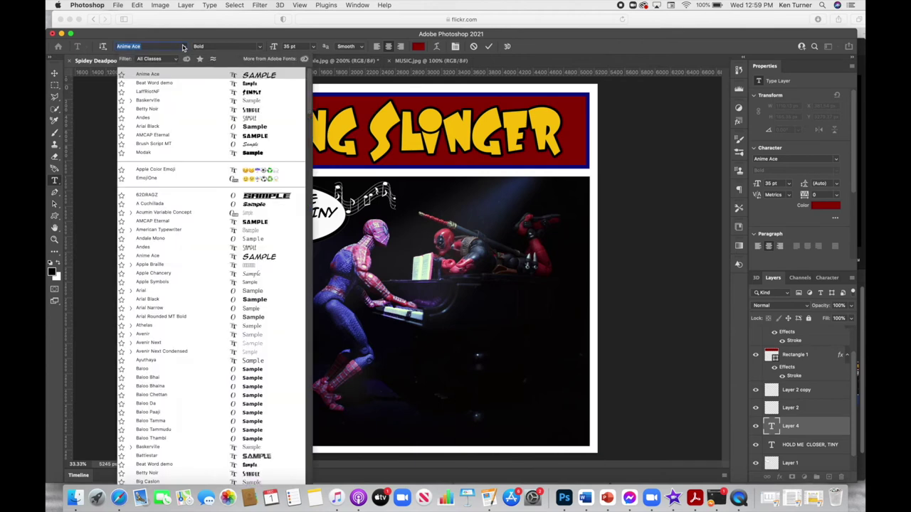
scroll(260, 301, "down", 5)
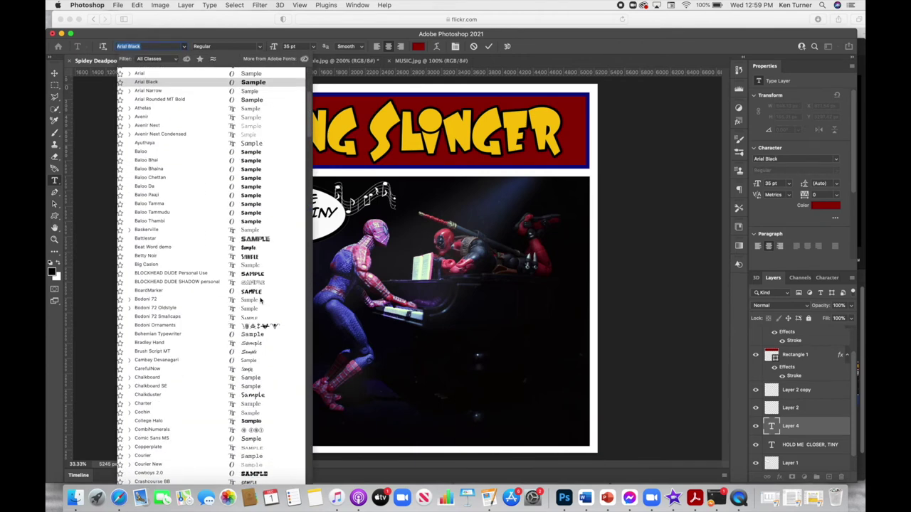
left_click(260, 300)
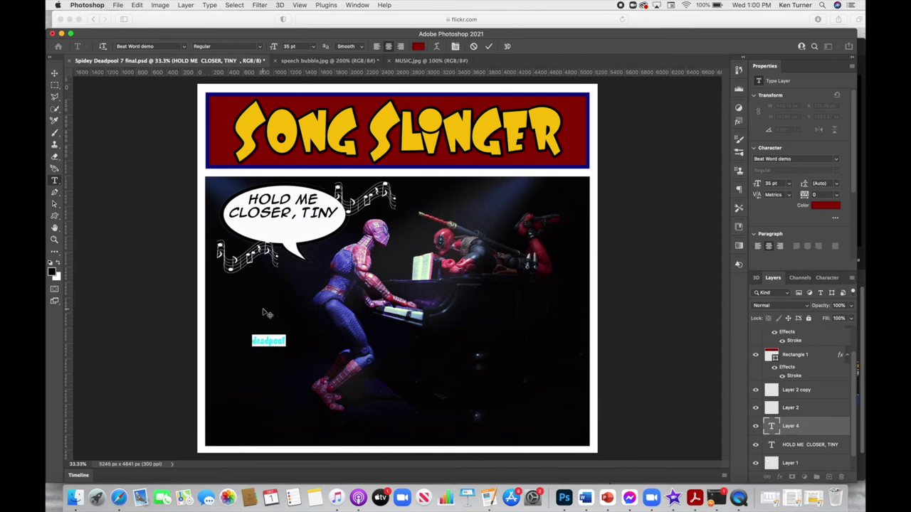
left_click(54, 73)
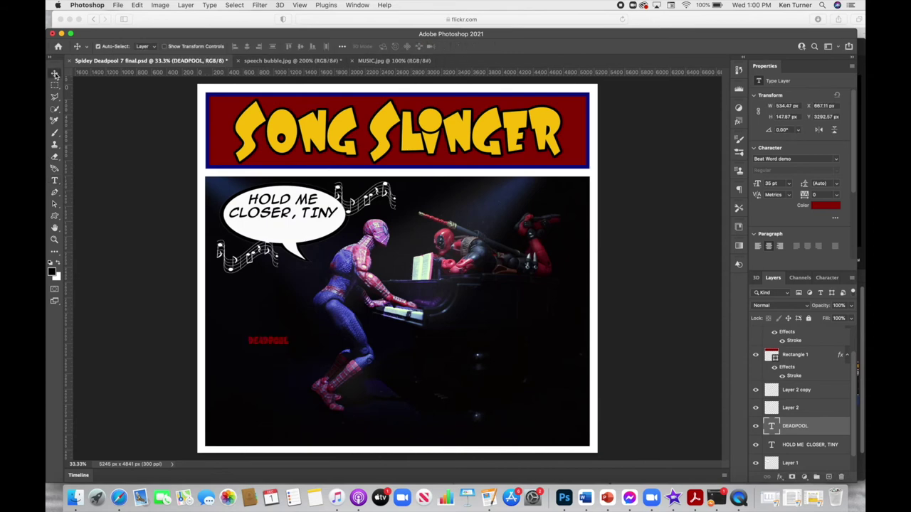
left_click_drag(279, 340, 298, 233)
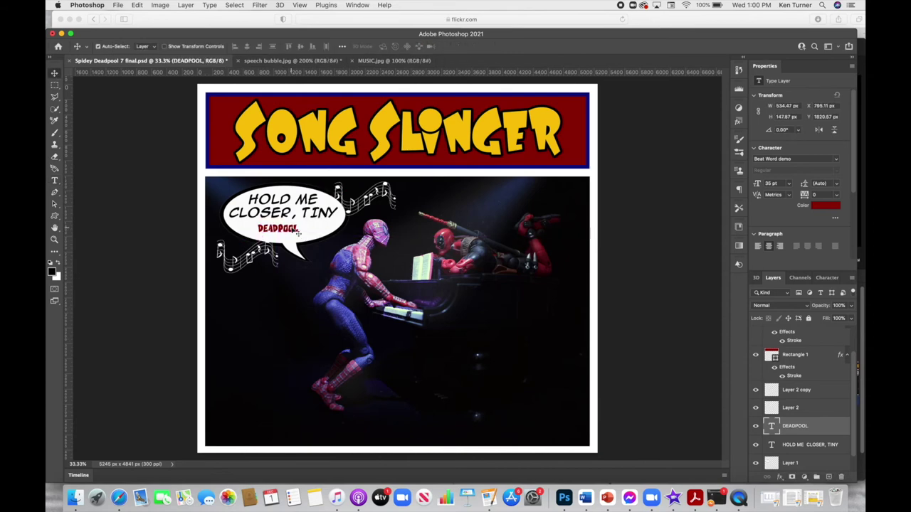
Enlarge the DEADPOOL text to 80 pt and centre it beneath the other lines in the speech bubble
left_click(54, 181)
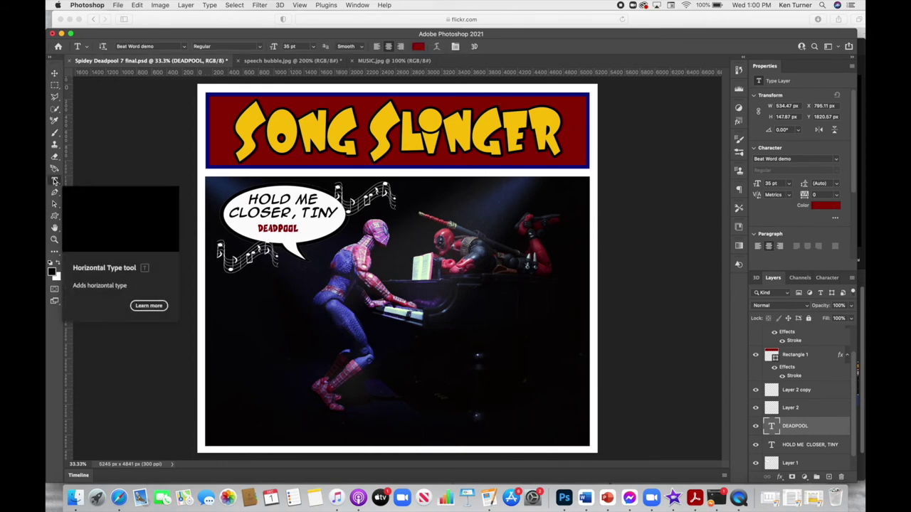
left_click_drag(274, 46, 293, 46)
left_click(54, 73)
left_click_drag(300, 234, 306, 240)
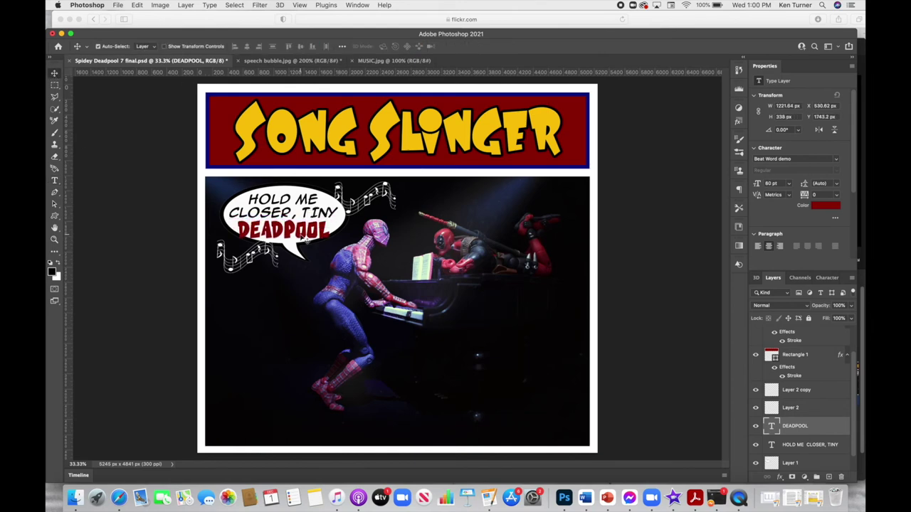
Add an ellipsis after DEADPOOL in the speech bubble and recolour the whole word to the brighter red b80c0c
left_click(54, 180)
left_click(325, 230)
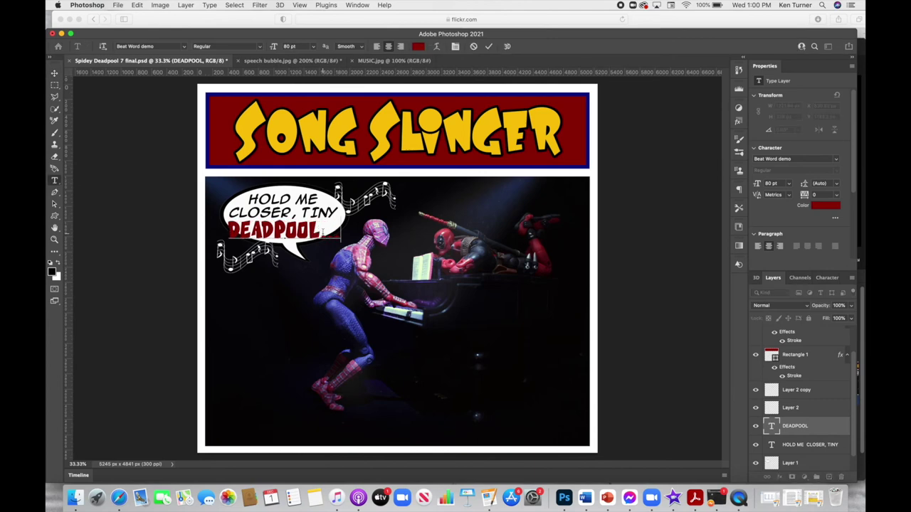
key("super+a")
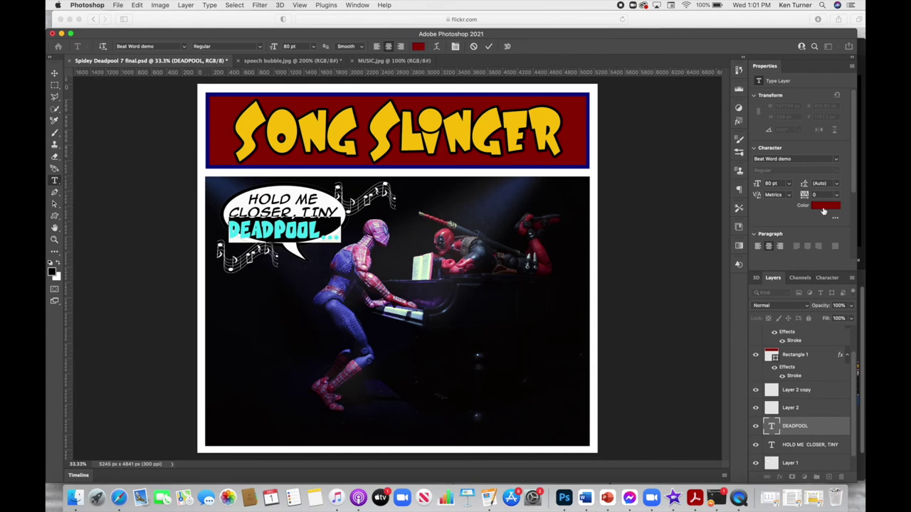
left_click(417, 46)
left_click(678, 211)
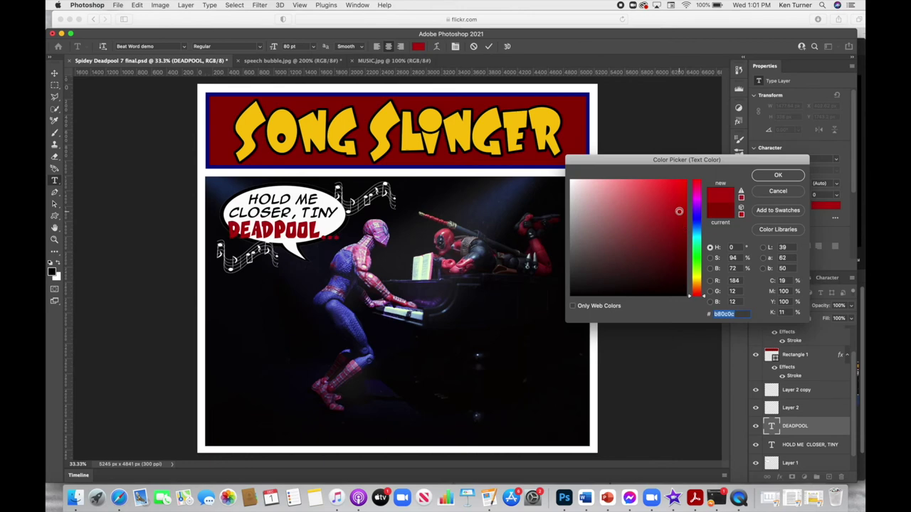
left_click(772, 176)
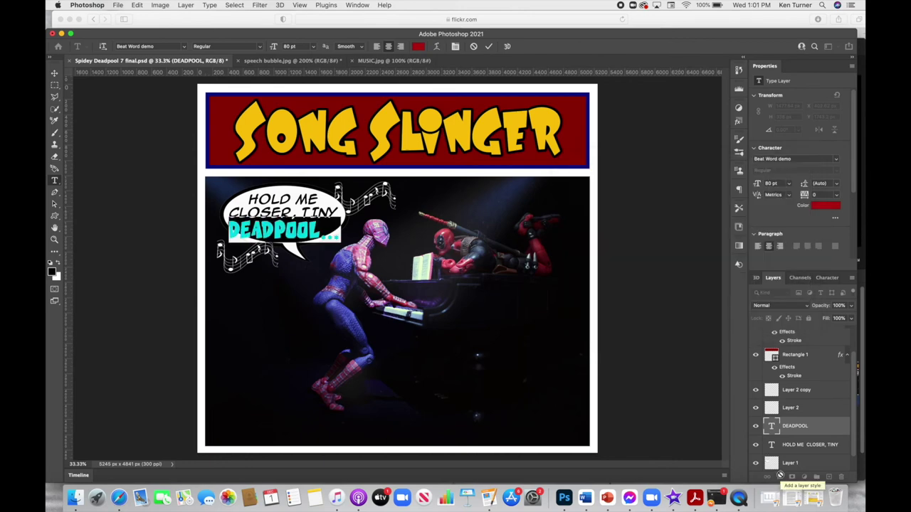
Add a black Stroke layer style to the DEADPOOL text, 18 px wide and positioned outside
left_click(780, 475)
left_click(780, 475)
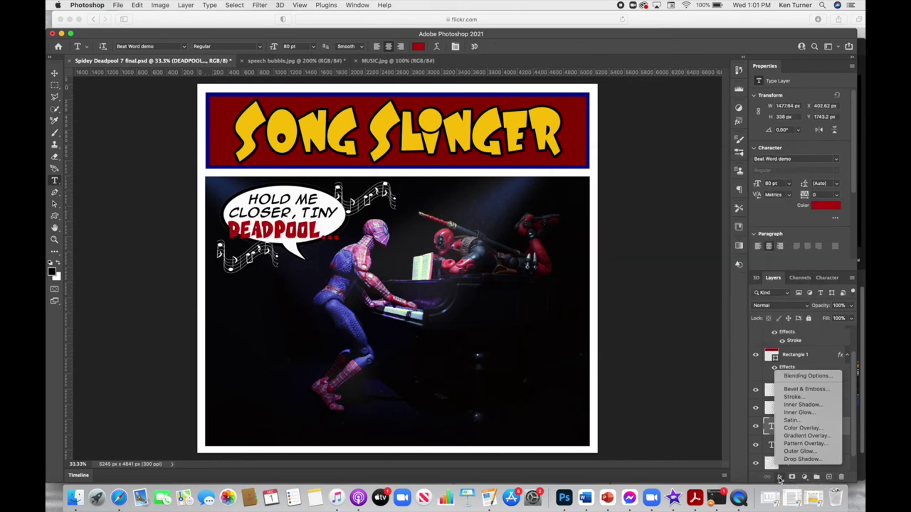
left_click(804, 399)
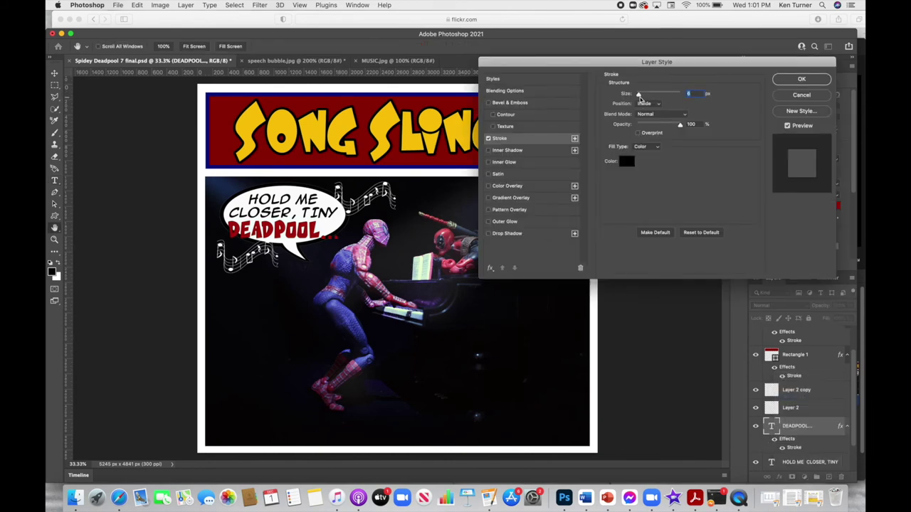
left_click_drag(639, 96, 642, 96)
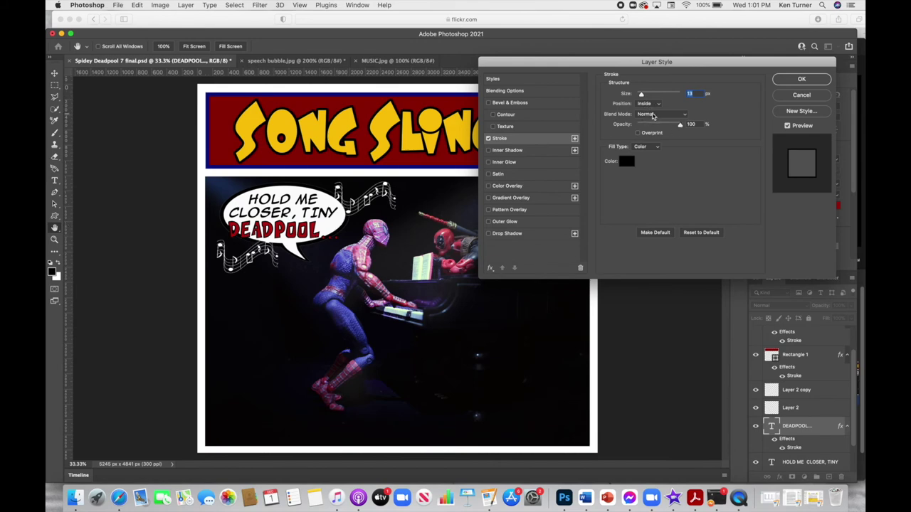
left_click(652, 106)
left_click(642, 96)
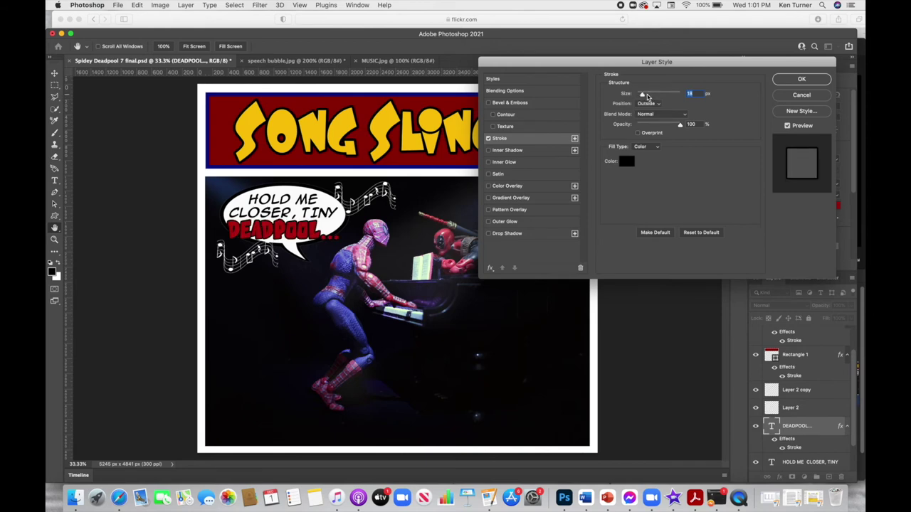
left_click(802, 79)
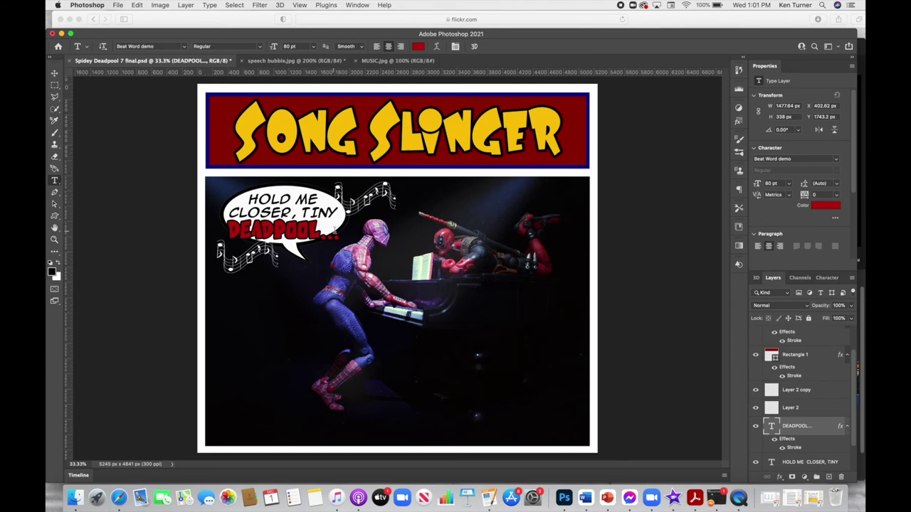
Warp the DEADPOOL text with the horizontal Flag style, using a gentle bend well below +50%
left_click(437, 47)
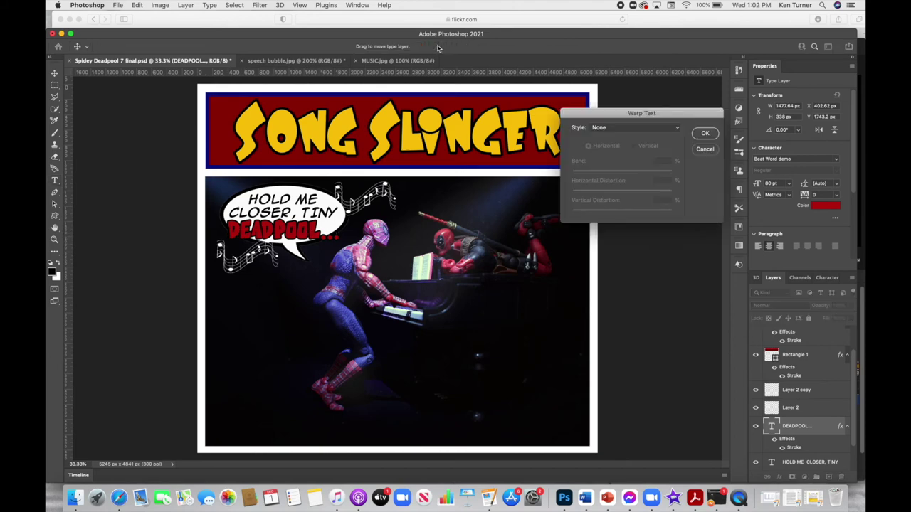
left_click(627, 127)
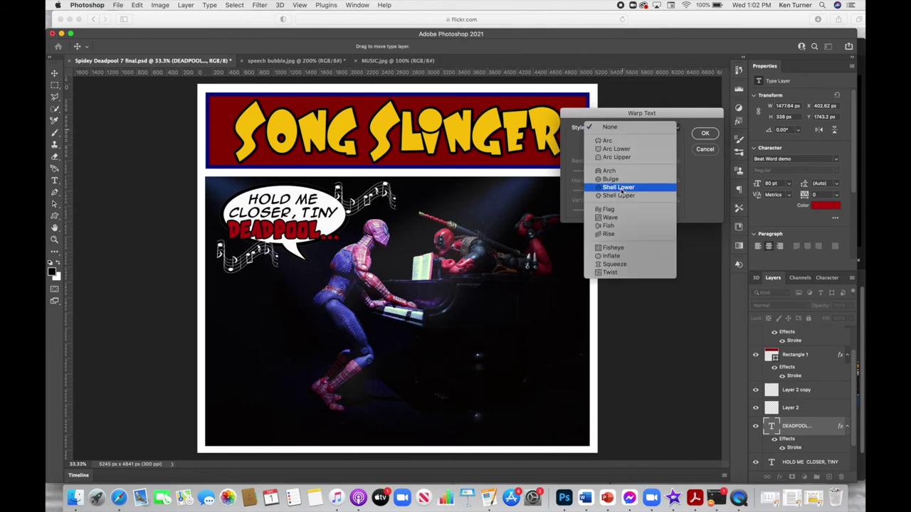
left_click(618, 211)
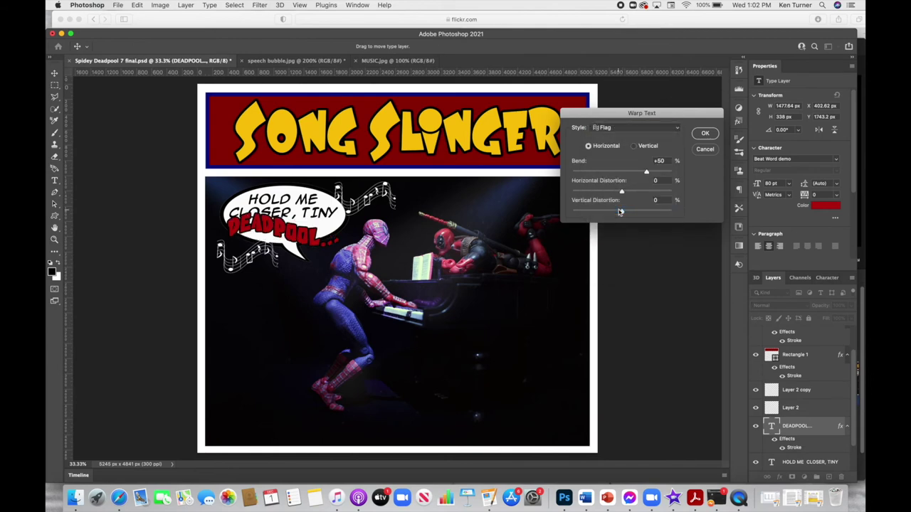
left_click_drag(646, 173, 631, 173)
left_click(712, 132)
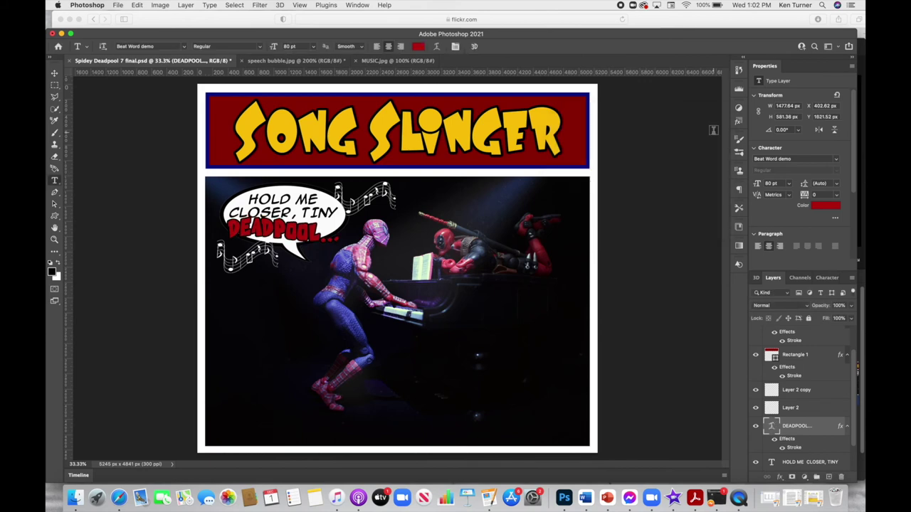
Reposition the warped DEADPOOL text beneath CLOSER, TINY and rotate it about -4.6° so it sits level in the bubble
left_click(54, 73)
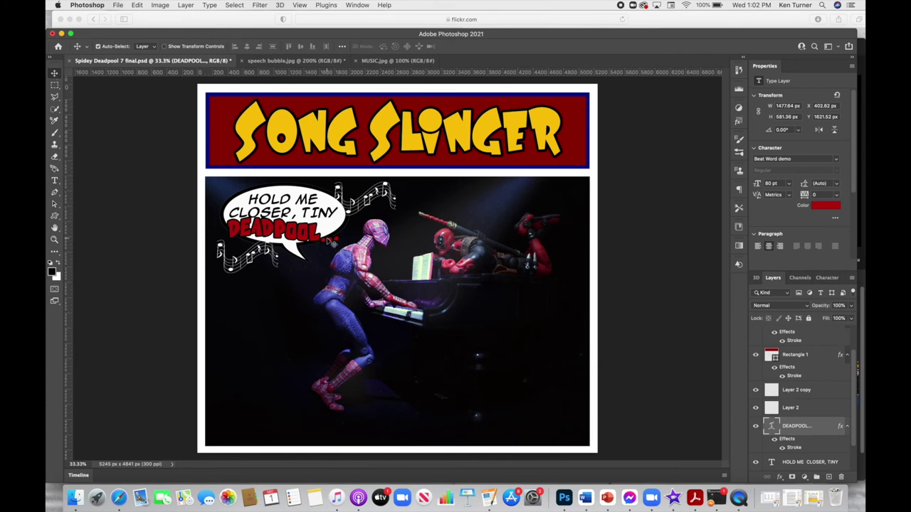
left_click_drag(310, 242, 310, 243)
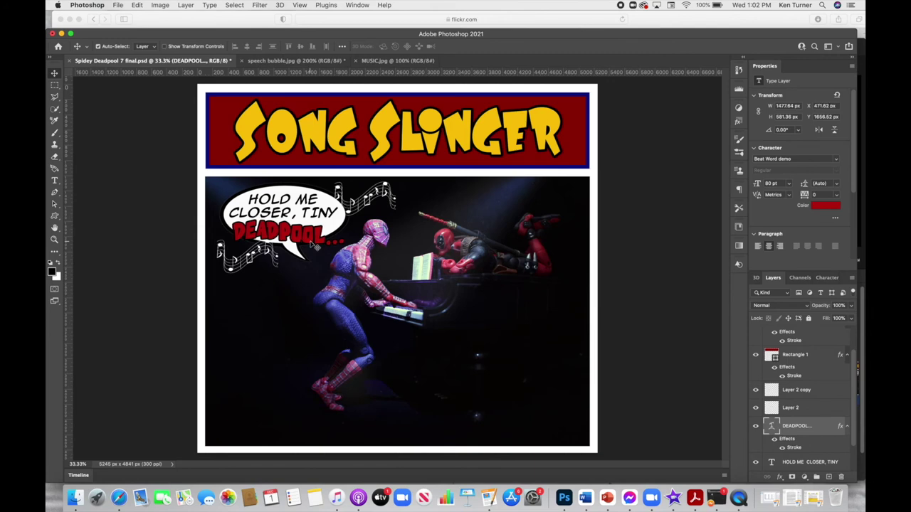
key("cmd+t")
left_click_drag(365, 235, 369, 224)
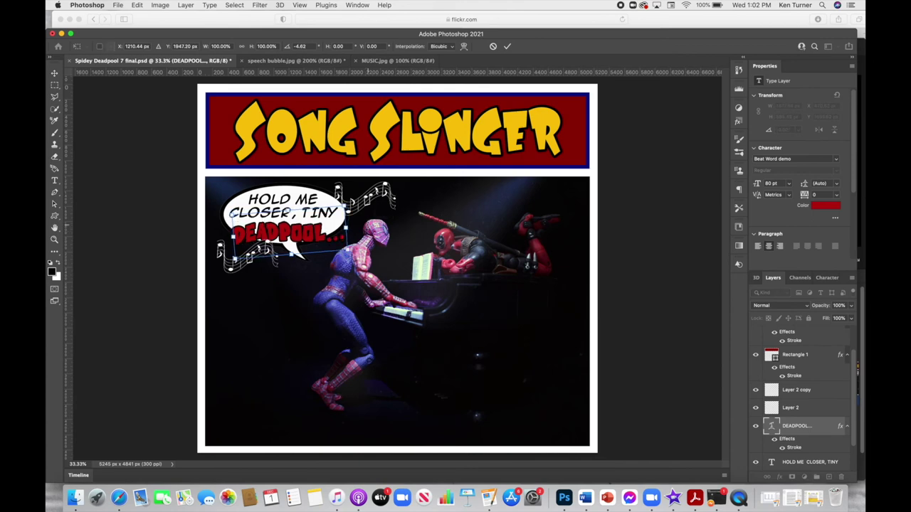
key("Return")
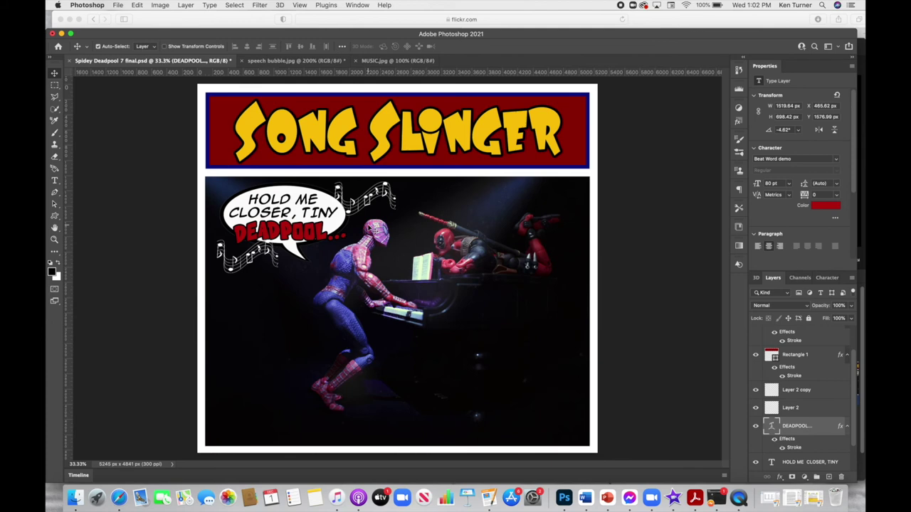
Create a text layer reading THE at the start of the Song Slinger banner, in black Anime Ace Bold
left_click(56, 181)
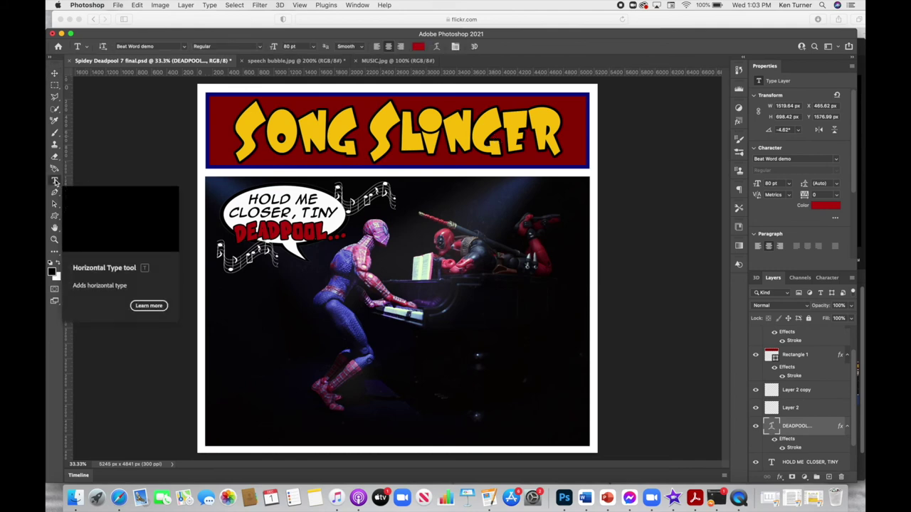
left_click(218, 124)
type("T")
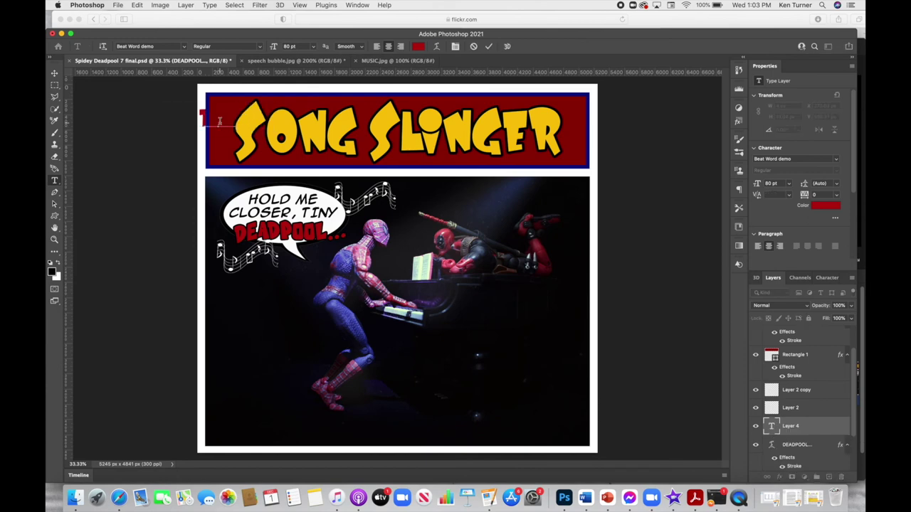
double_click(220, 121)
left_click(183, 46)
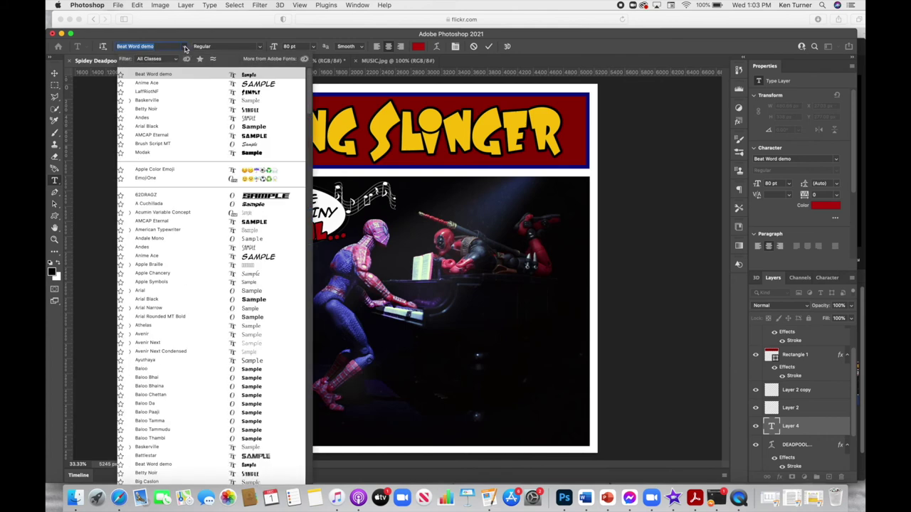
left_click(153, 84)
left_click(418, 47)
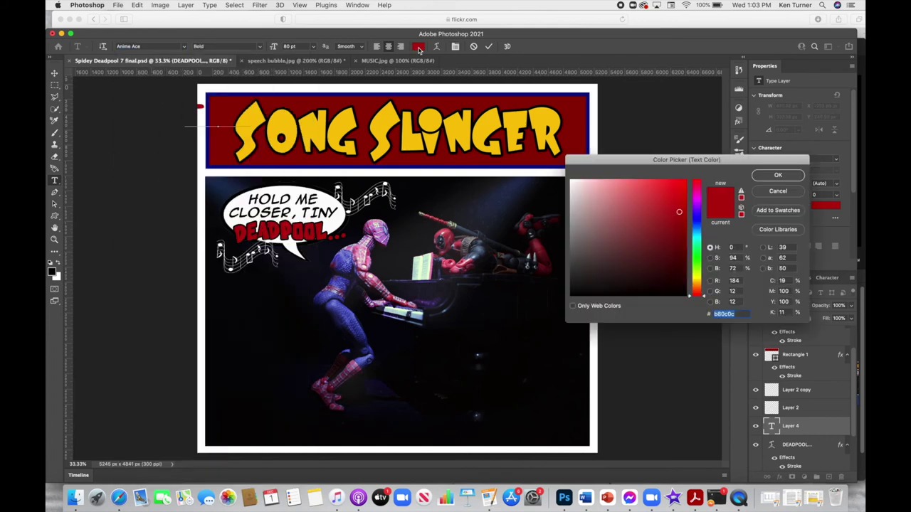
key("Escape")
key("super+Return")
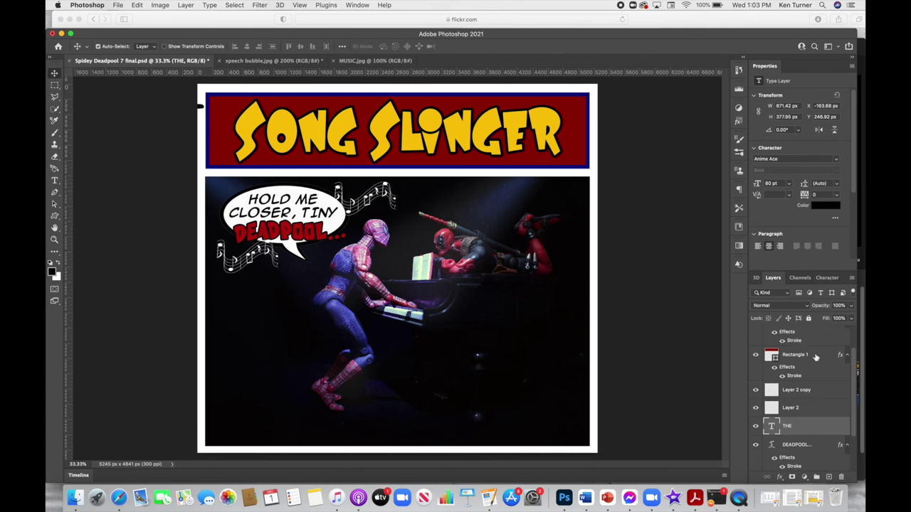
Move the THE layer above the banner's Rectangle 1 layer and reduce its text size to 37 pt
left_click_drag(811, 428, 805, 349)
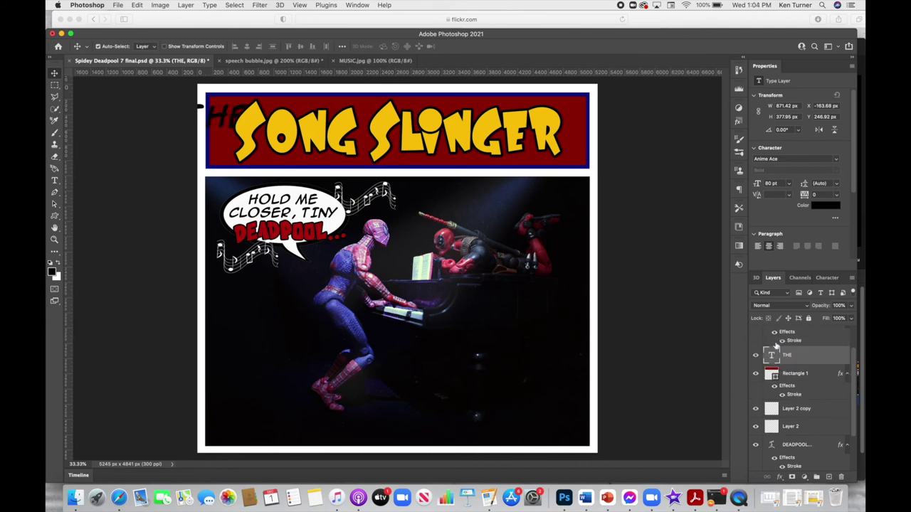
left_click(56, 182)
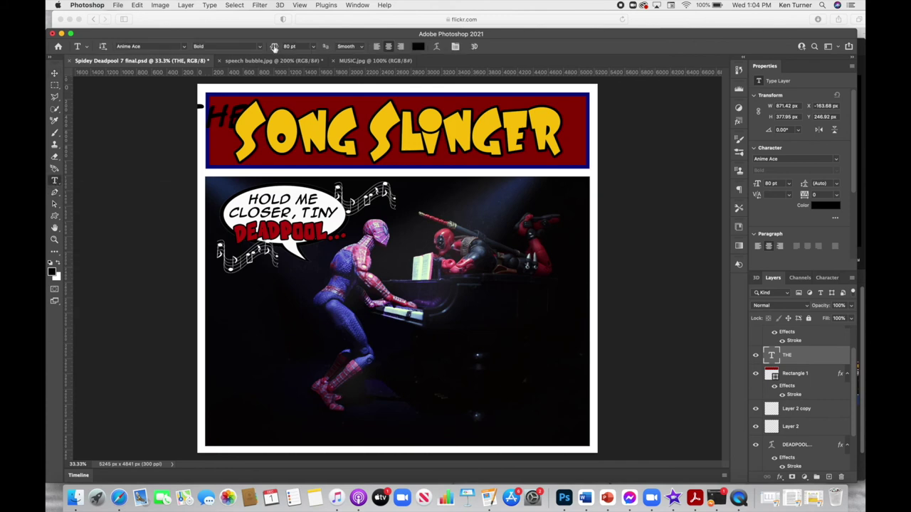
left_click(286, 46)
type("54")
key("Return")
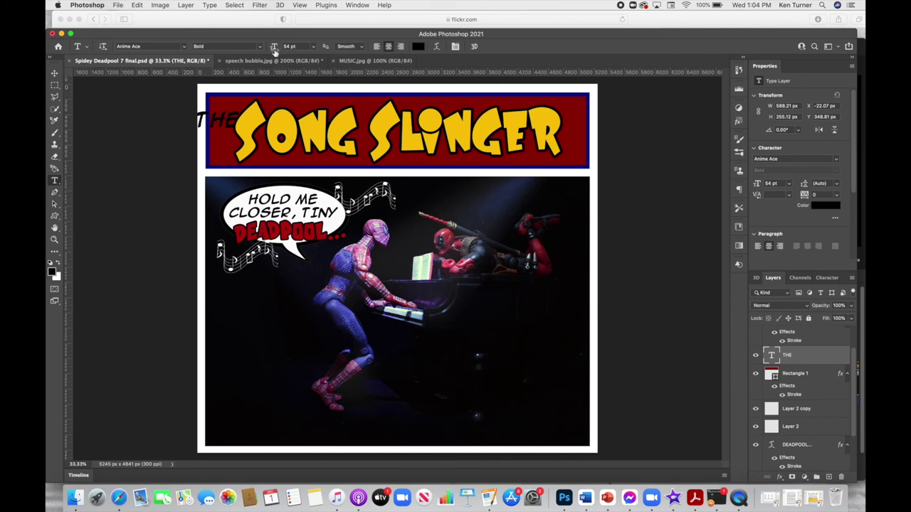
mouse_move(274, 52)
left_mouse_down()
mouse_move(264, 50)
mouse_move(287, 49)
mouse_move(269, 51)
left_mouse_up()
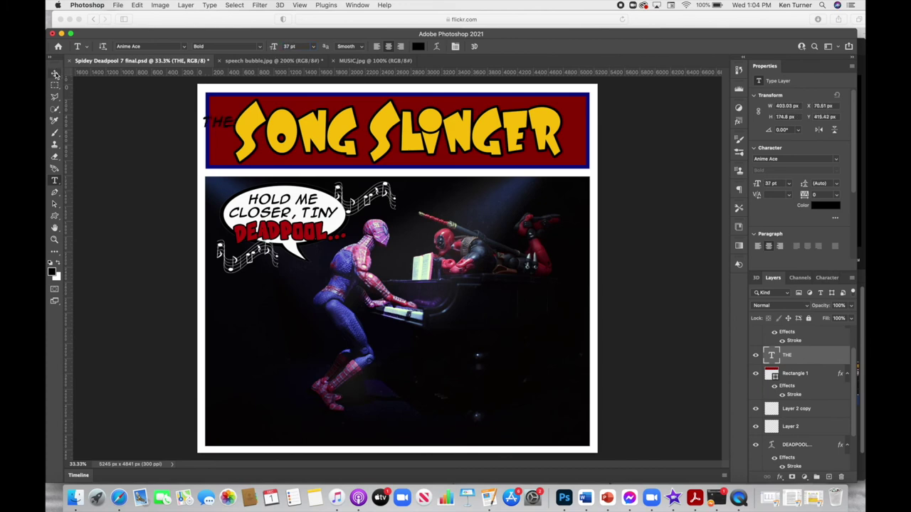
Place THE in the banner's upper-left corner beside the S of Song and tilt it about -17.8°
left_click(54, 74)
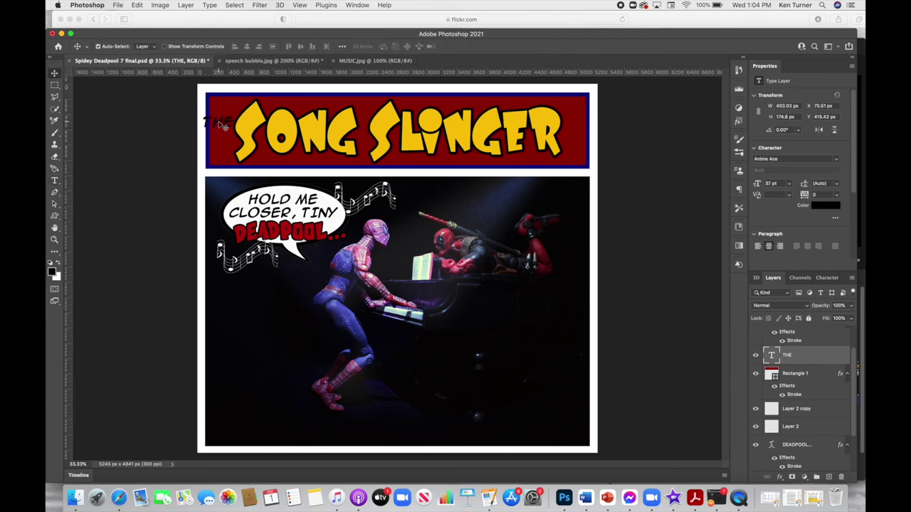
left_click_drag(220, 125, 226, 110)
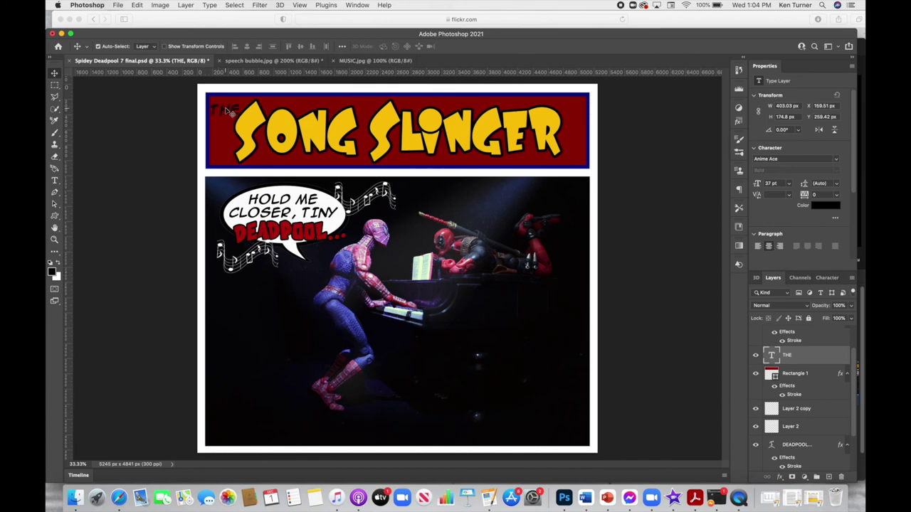
key("super+t")
left_click_drag(250, 108, 258, 102)
key("Return")
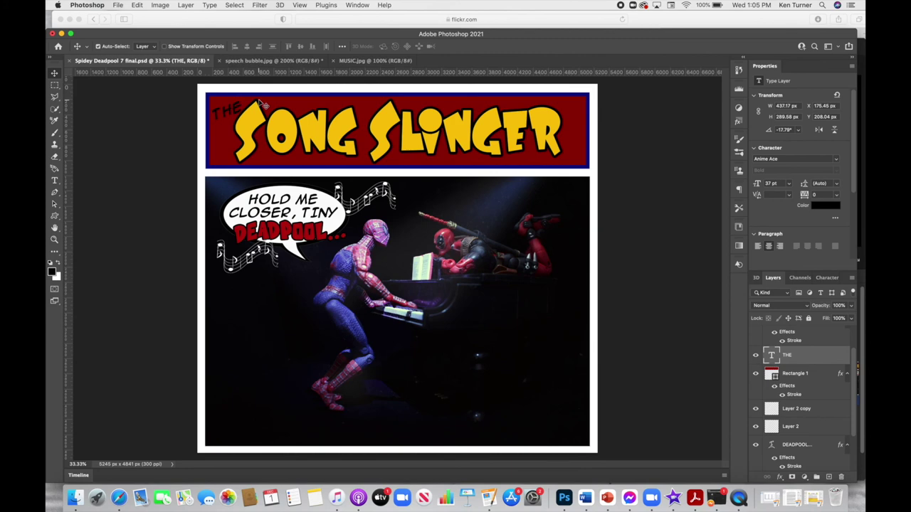
Place the old paper image from the Downloads folder into the document and stretch it over the whole canvas
left_click(75, 498)
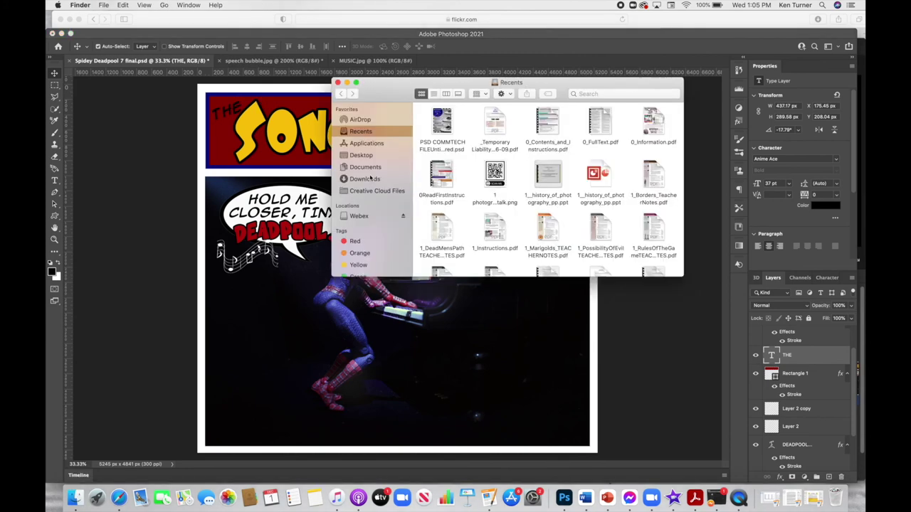
left_click(365, 179)
left_click(493, 139)
left_click_drag(495, 140, 301, 200)
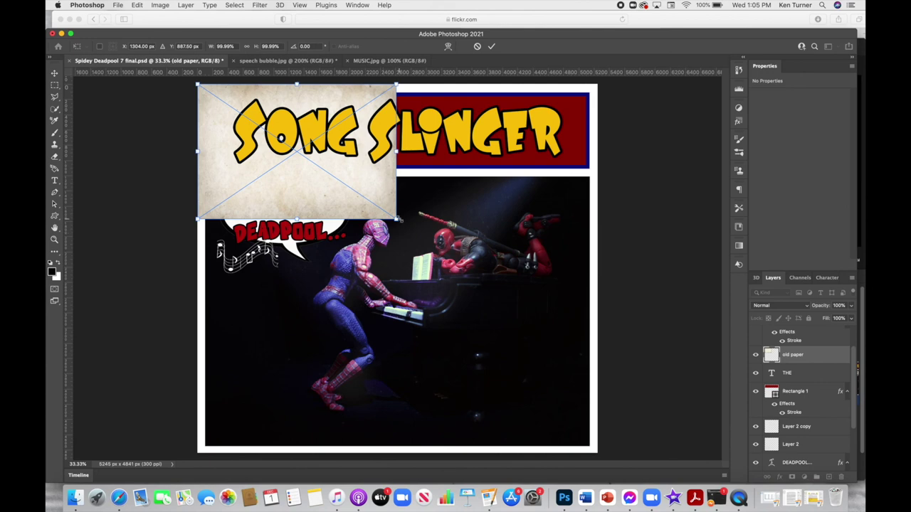
left_click_drag(396, 219, 597, 452)
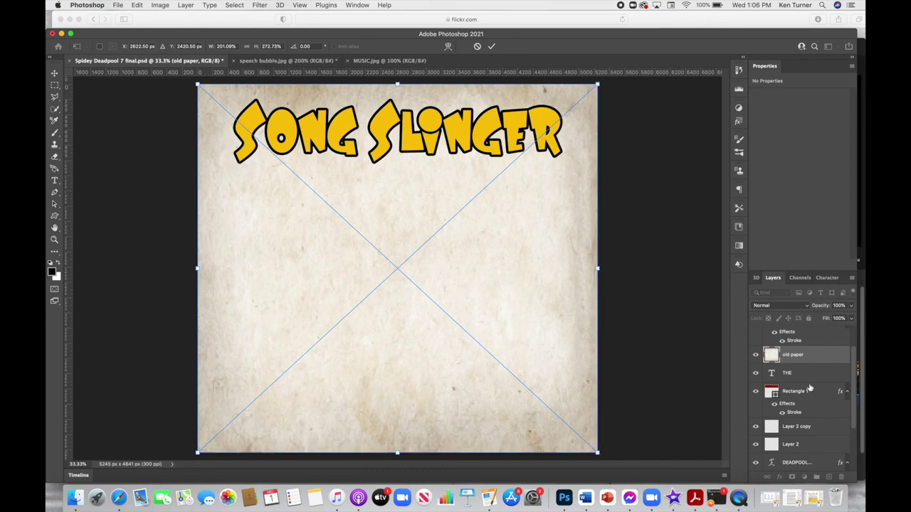
key("Return")
Bring the old paper layer to the top of the layer stack and set its blend mode to Multiply
left_click_drag(816, 360, 817, 332)
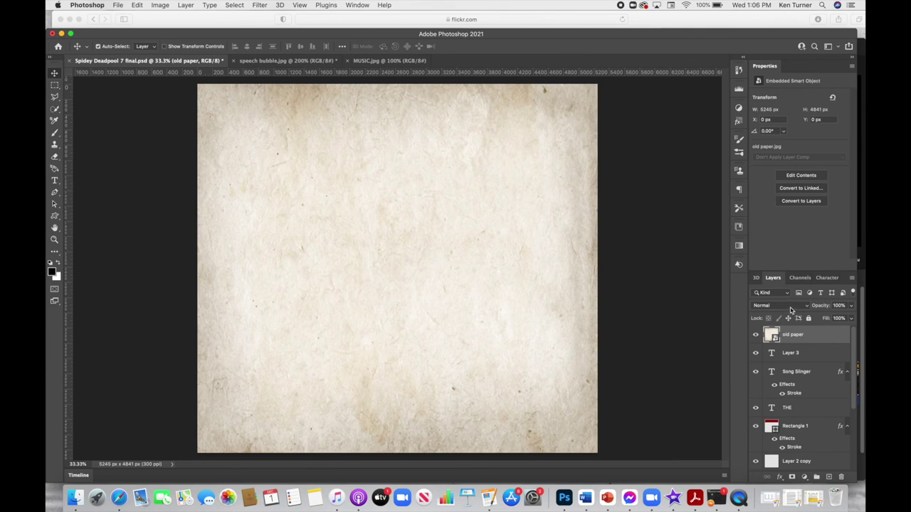
left_click(790, 306)
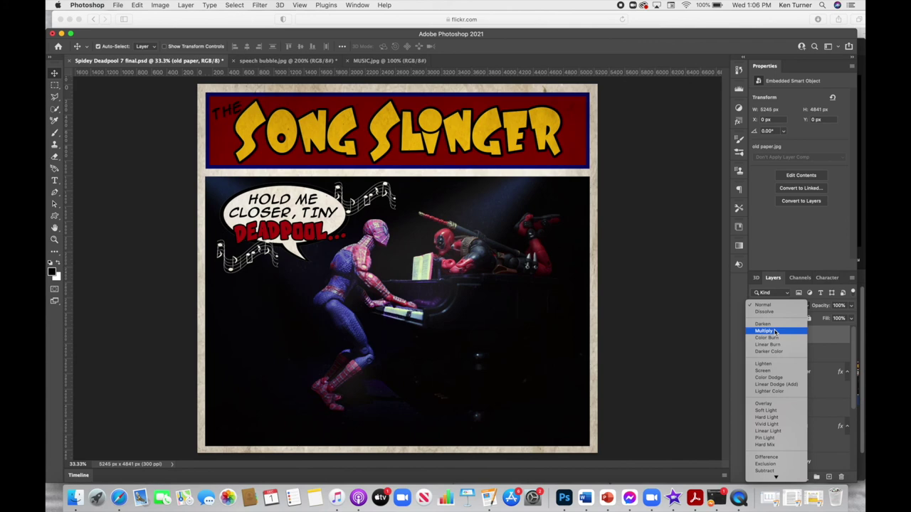
left_click(775, 332)
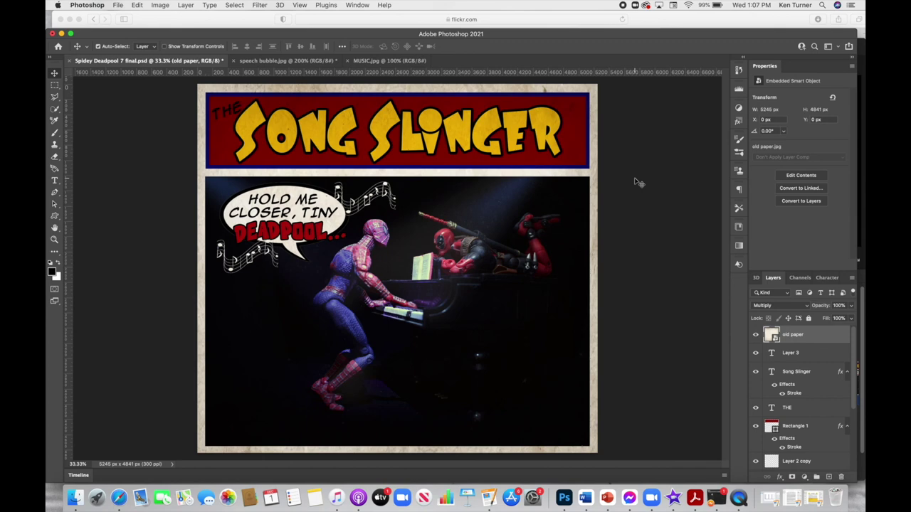
Save a copy of the finished comic panel to the Desktop as a JPEG named Song Slinger at maximum quality 12
left_click(118, 5)
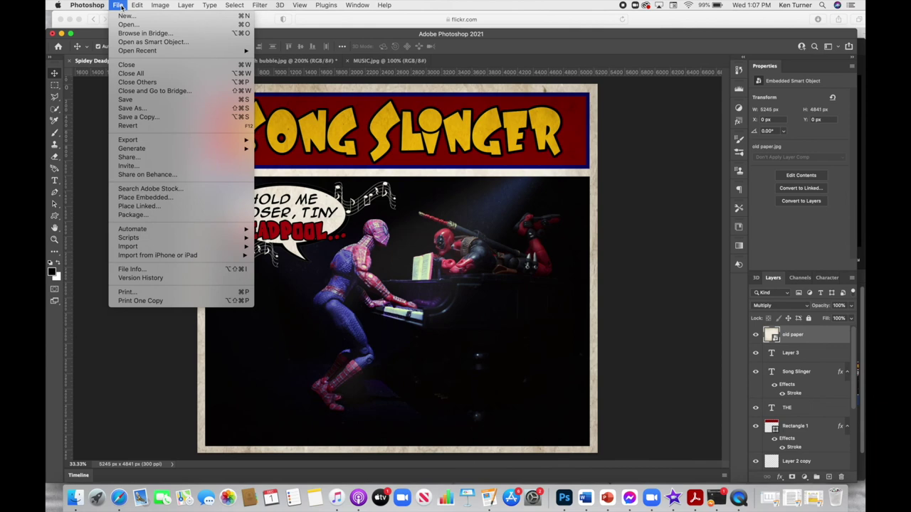
left_click(127, 118)
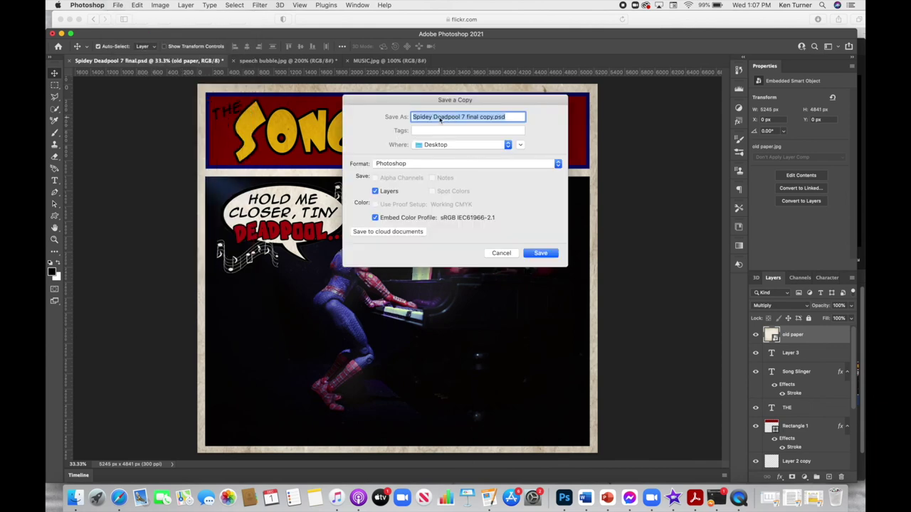
type("Song Slinger")
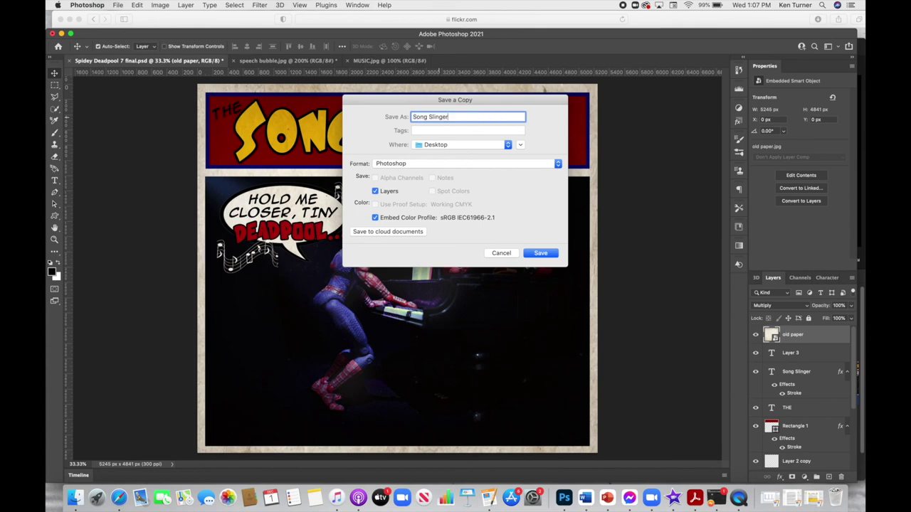
left_click(462, 163)
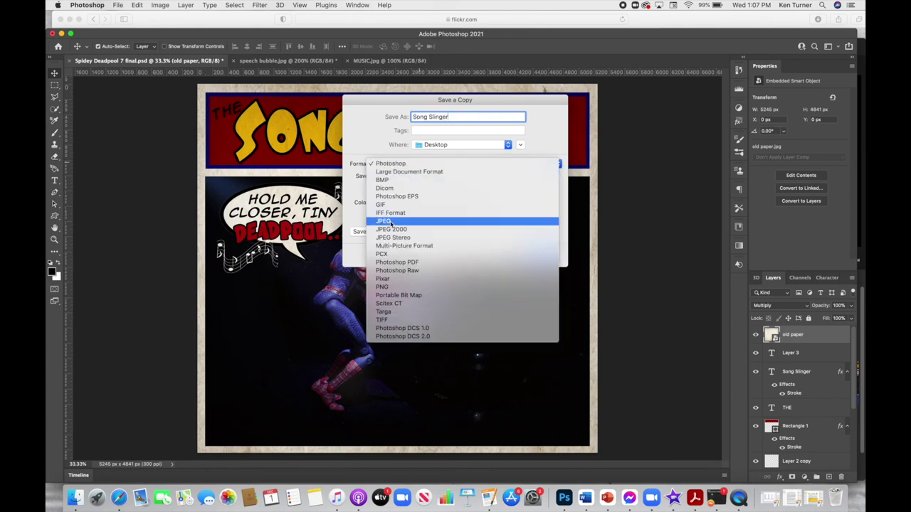
left_click(427, 219)
left_click(540, 252)
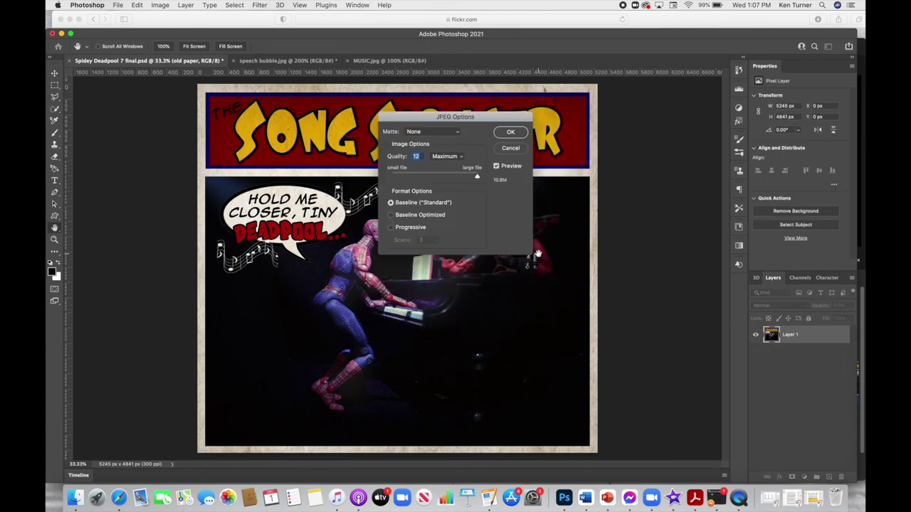
left_click(513, 134)
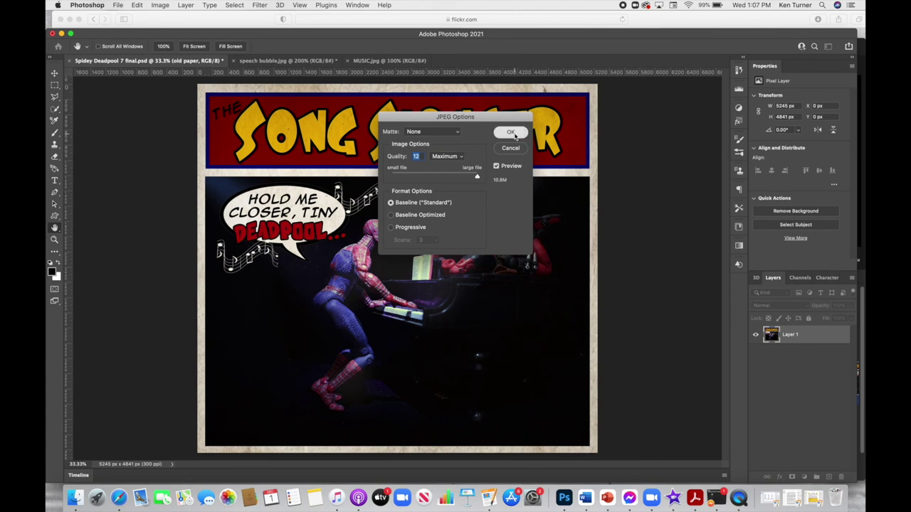